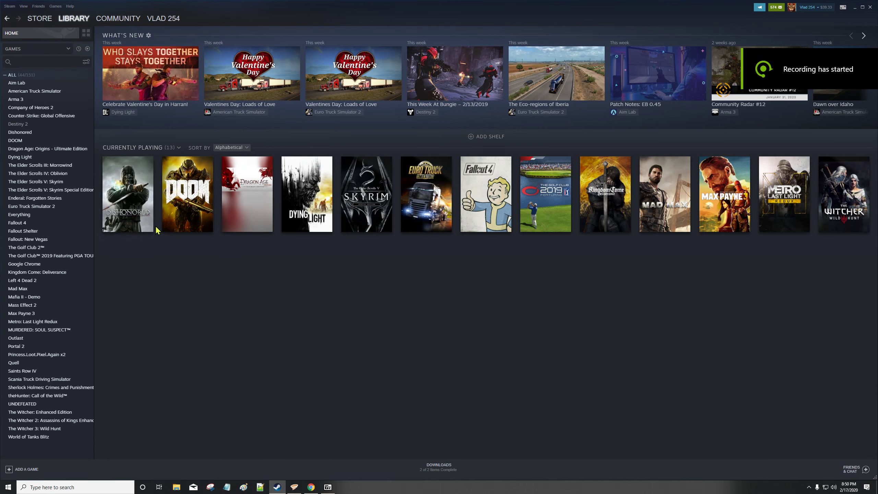
Clear the Steam and archive windows off the desktop and switch to Chrome, keeping only the Skyrim Script Extender (SKSE) page open.
click(855, 7)
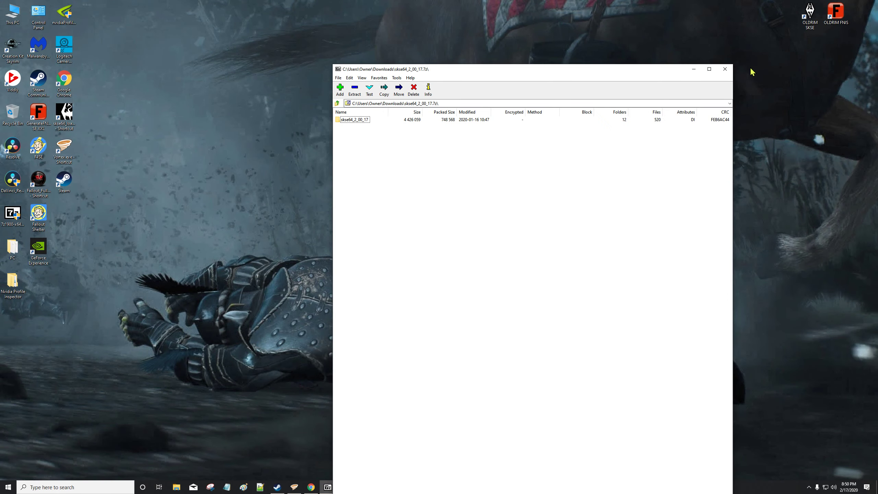
click(725, 69)
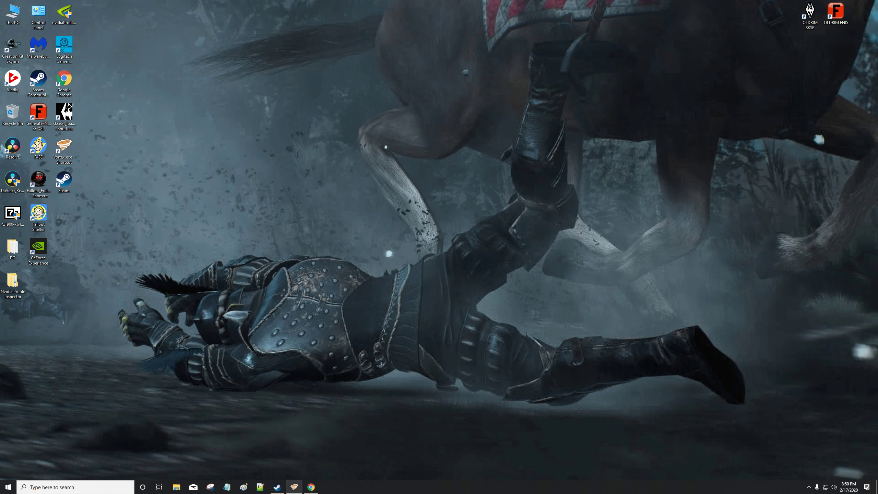
click(311, 487)
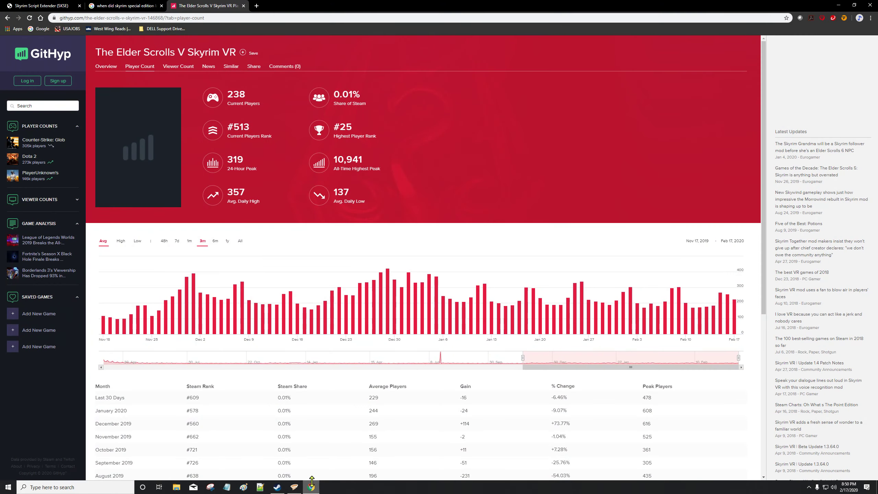
click(161, 6)
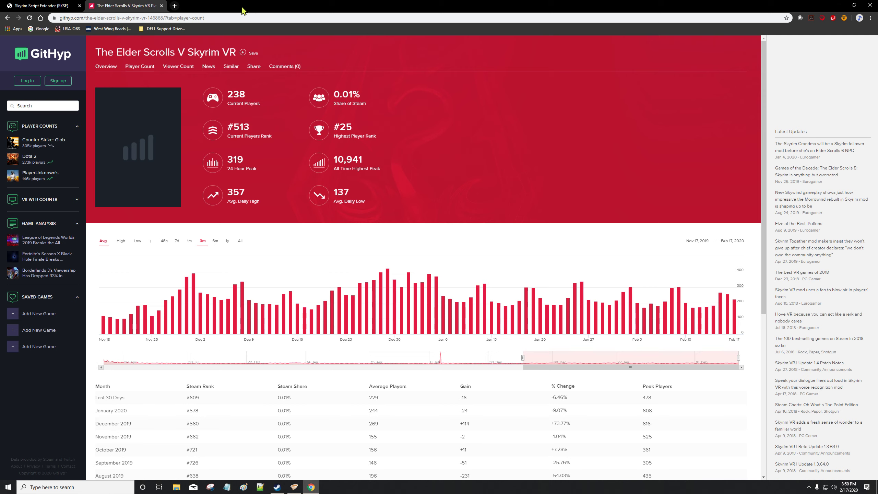
click(162, 5)
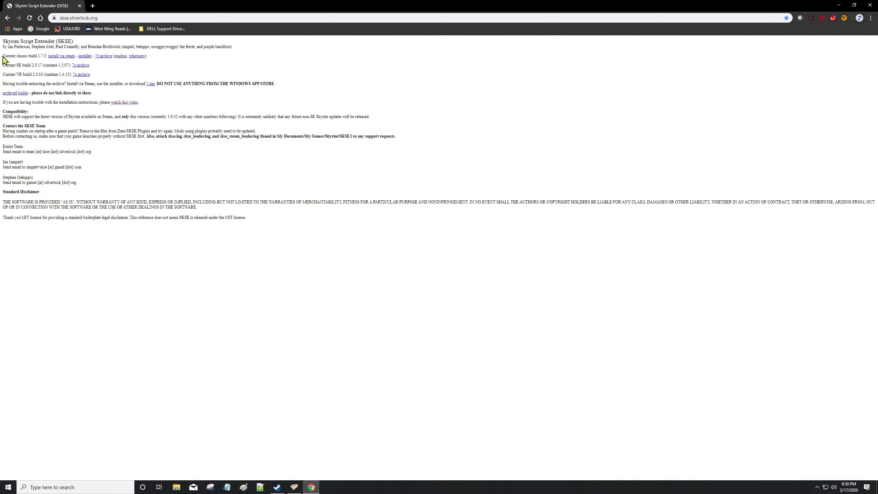
Review the classic, SE and VR builds listed, and download and open the 7z archive of SE build 2.0.17.
drag(2, 56, 156, 64)
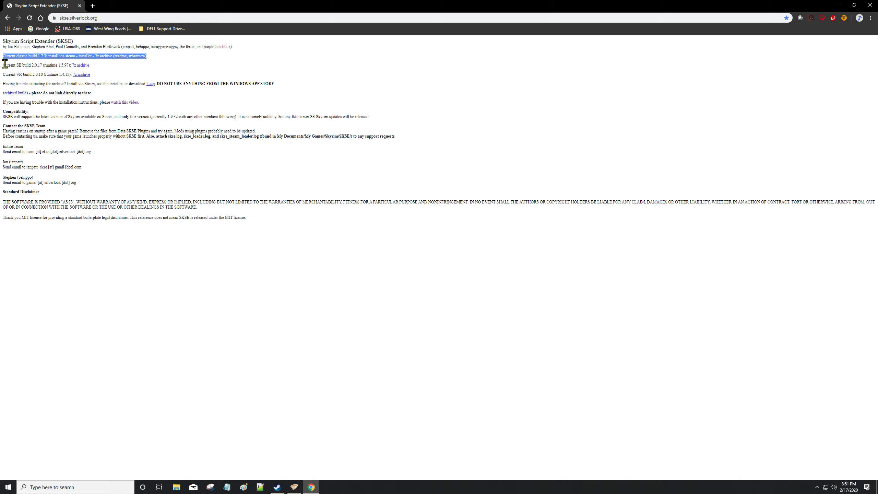
drag(3, 65, 111, 70)
click(4, 76)
drag(4, 76, 114, 81)
click(118, 74)
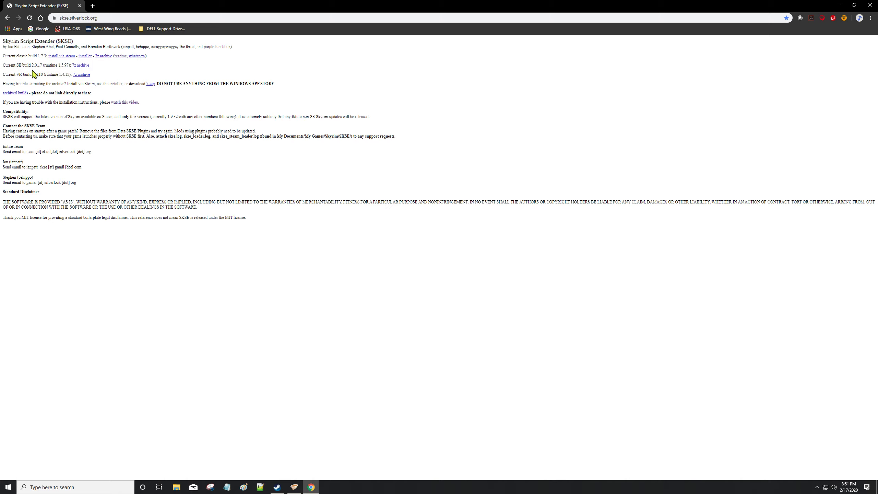
click(81, 66)
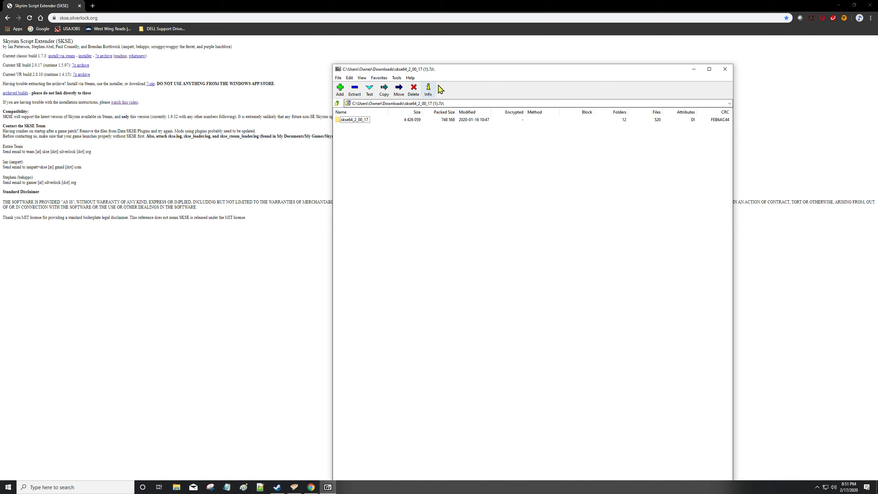
Extract the skse64_2_00_17 folder from the archive onto the desktop.
drag(472, 74, 207, 1)
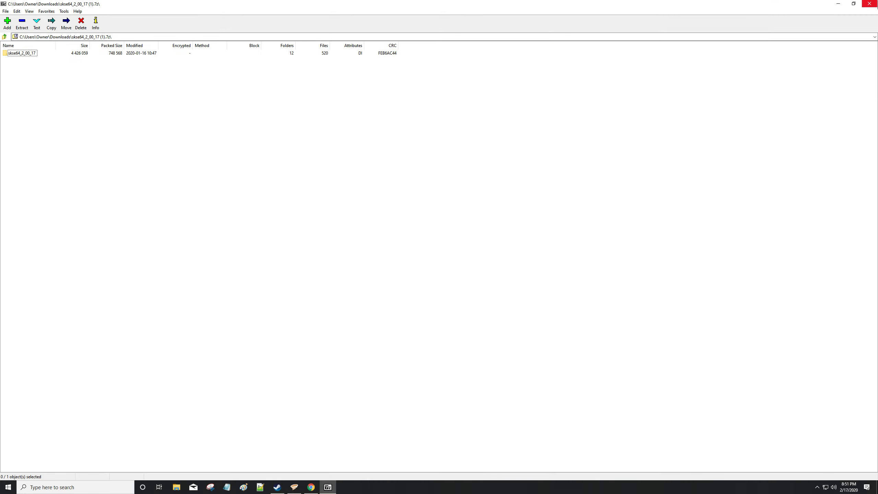
click(855, 4)
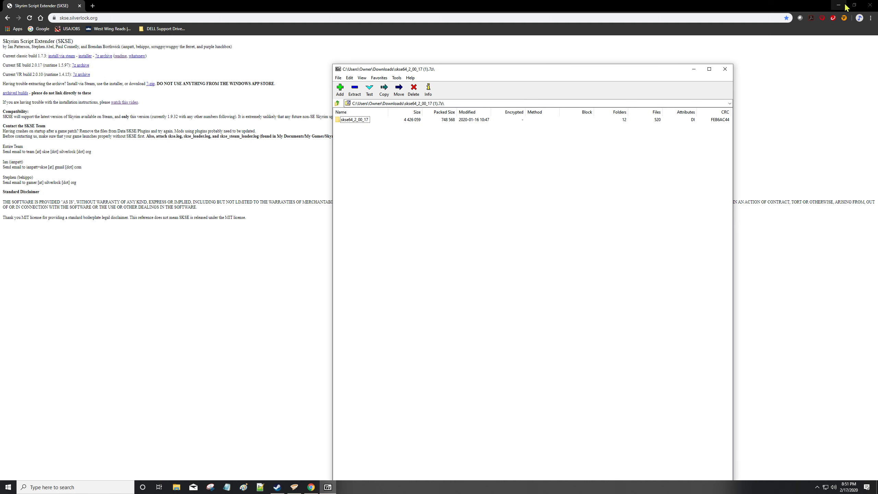
click(839, 4)
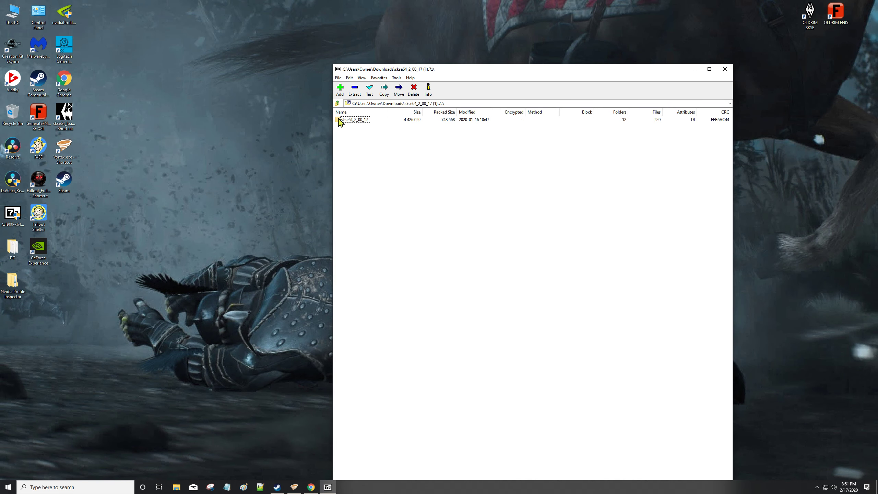
drag(339, 121, 318, 121)
drag(161, 100, 161, 99)
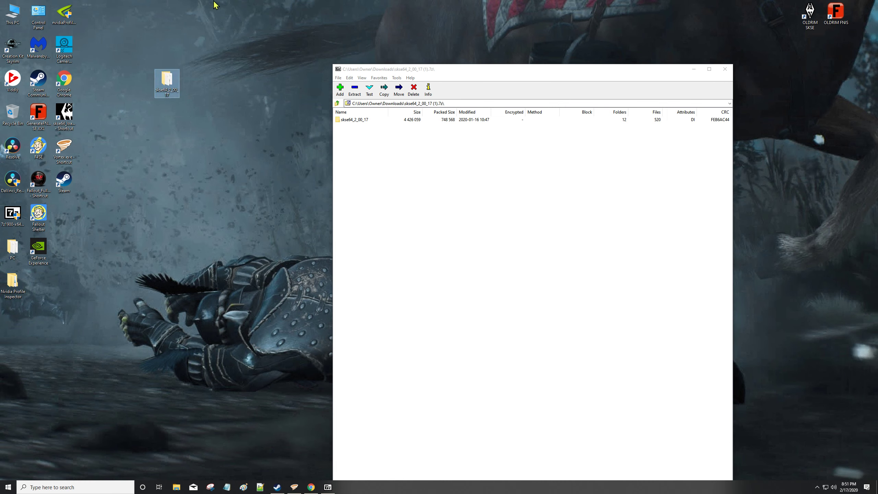
Open the extracted skse64_2_00_17 folder from the desktop and close the archive window.
double_click(168, 82)
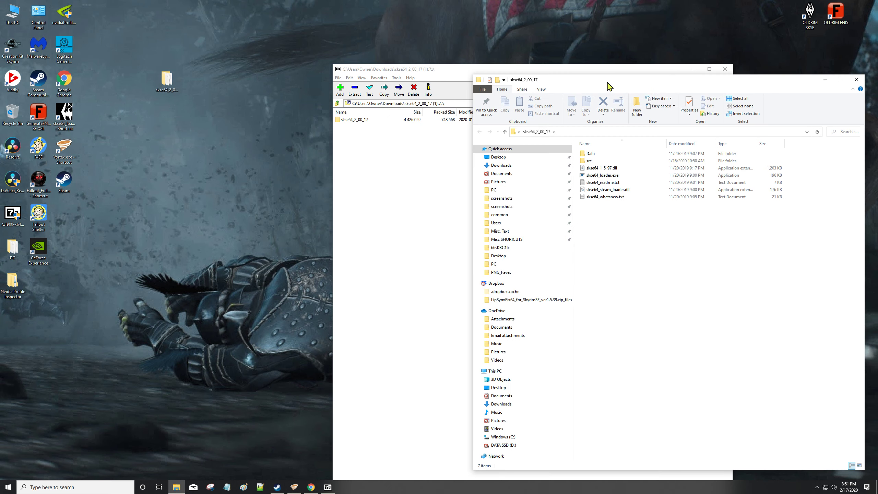
drag(609, 86, 214, 38)
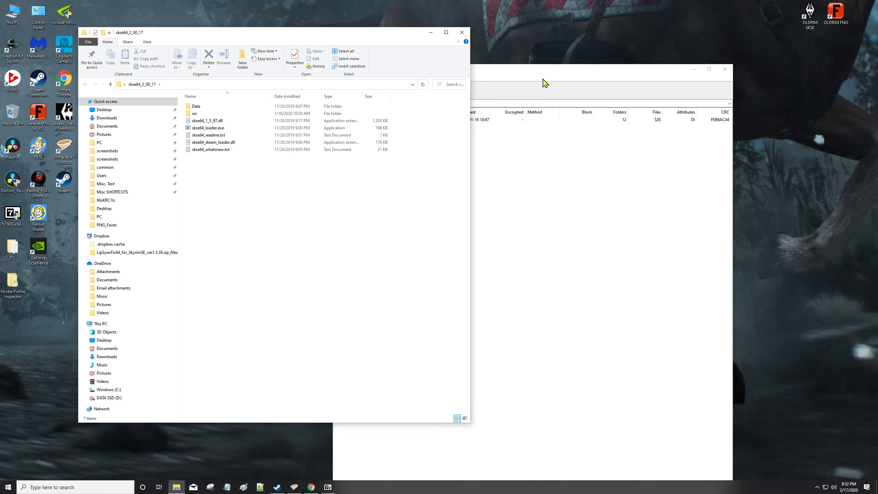
drag(547, 79, 565, 96)
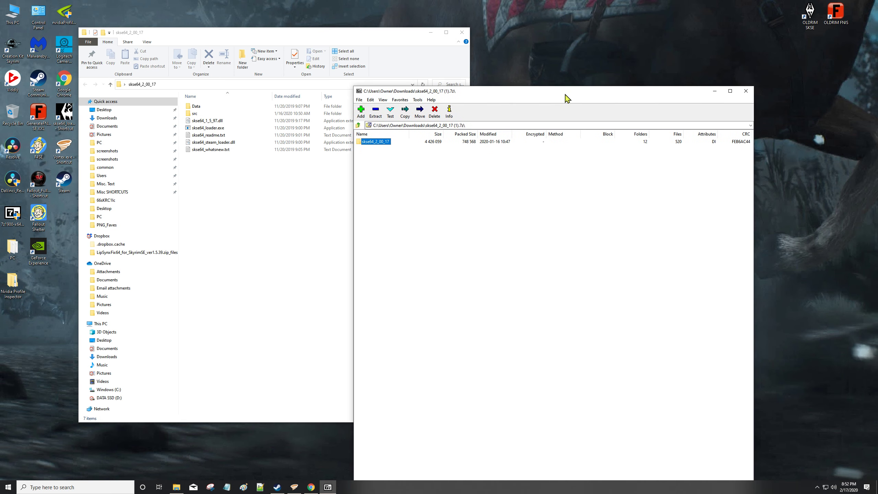
click(747, 89)
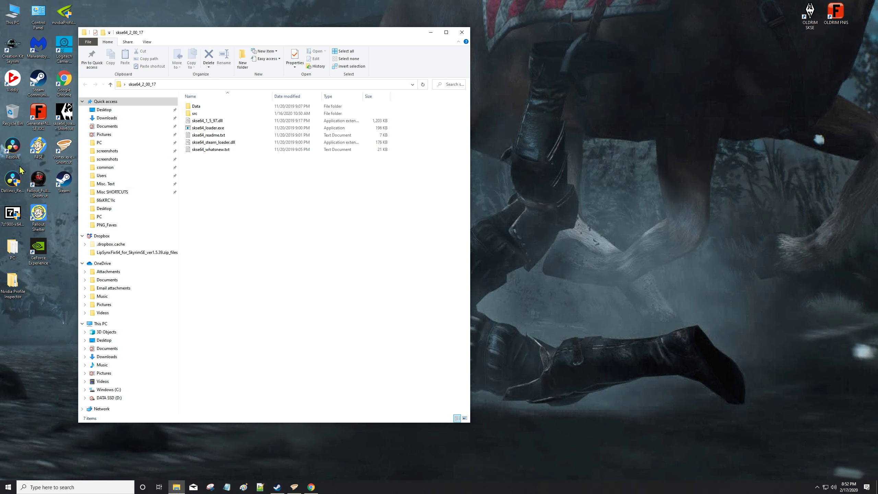
Switch to Steam and browse the local files of The Elder Scrolls V: Skyrim Special Edition through its properties.
click(277, 487)
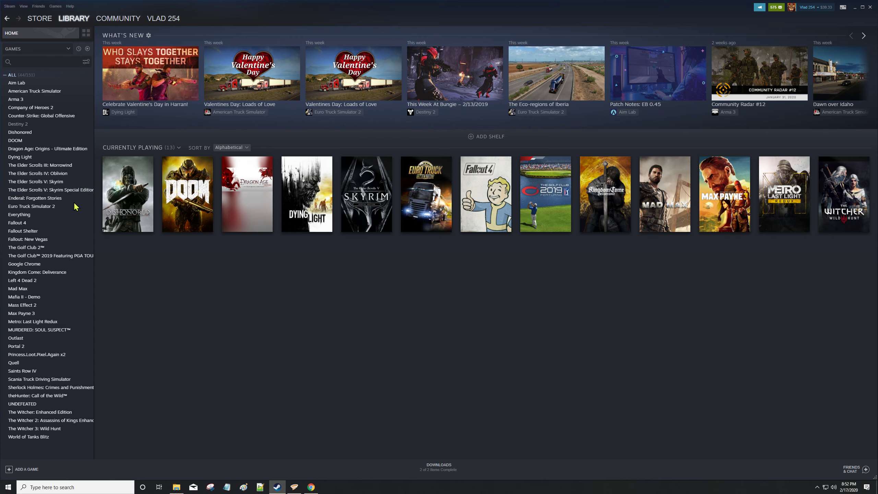
right_click(82, 190)
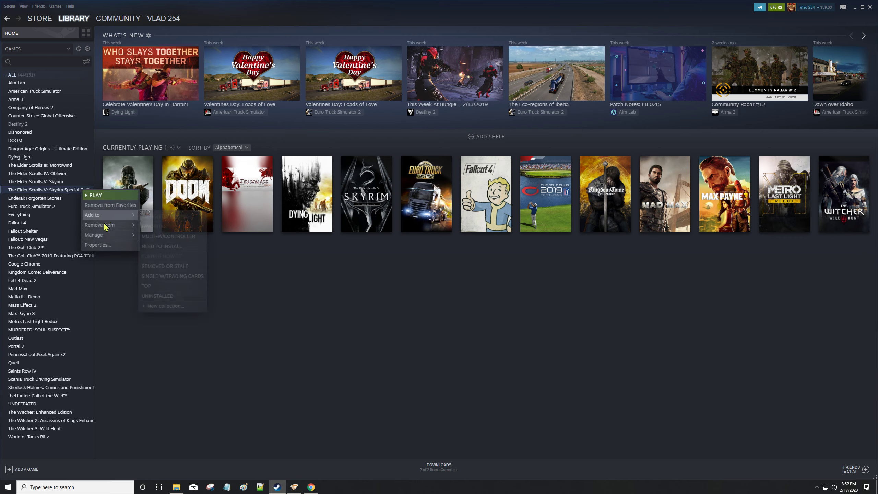
click(99, 246)
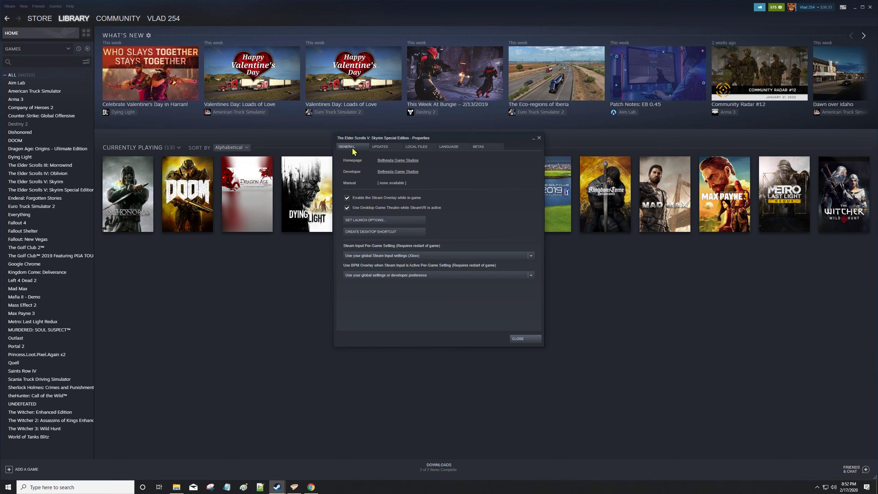
click(425, 148)
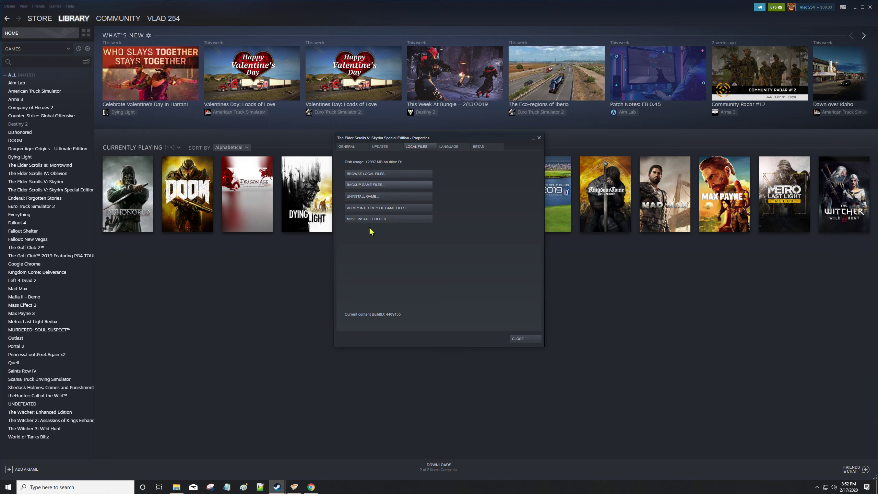
click(380, 174)
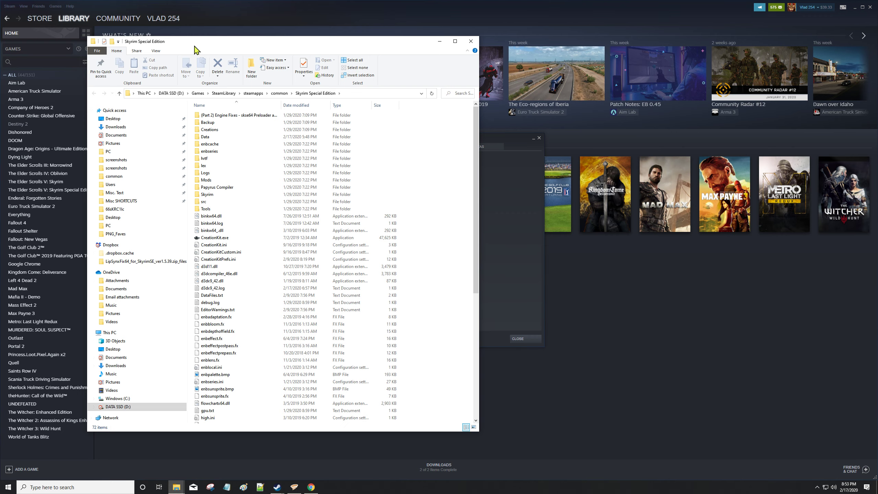
Put Steam and the game's properties window away, and place the skse64_2_00_17 and Skyrim Special Edition folder windows side by side.
drag(194, 46, 507, 79)
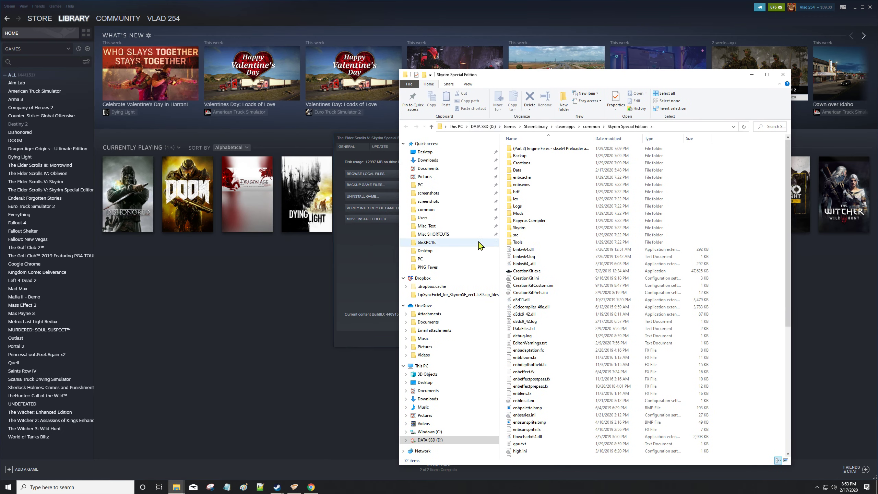
click(856, 7)
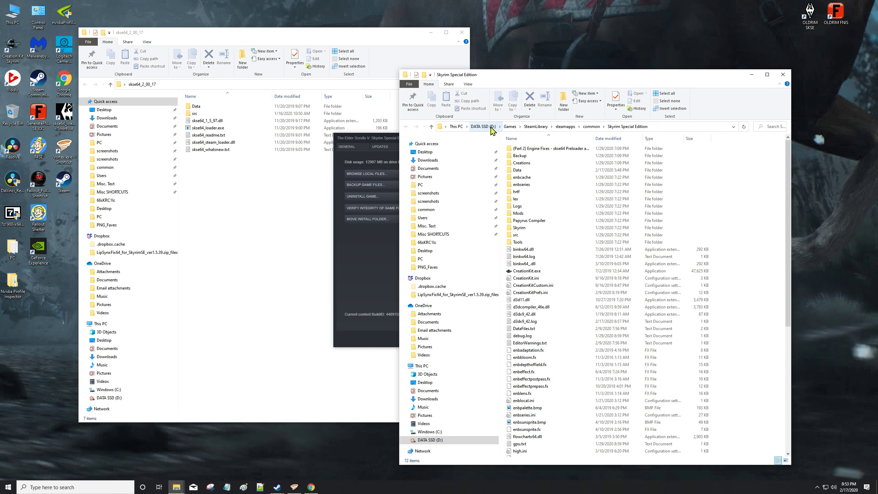
drag(562, 77, 257, 73)
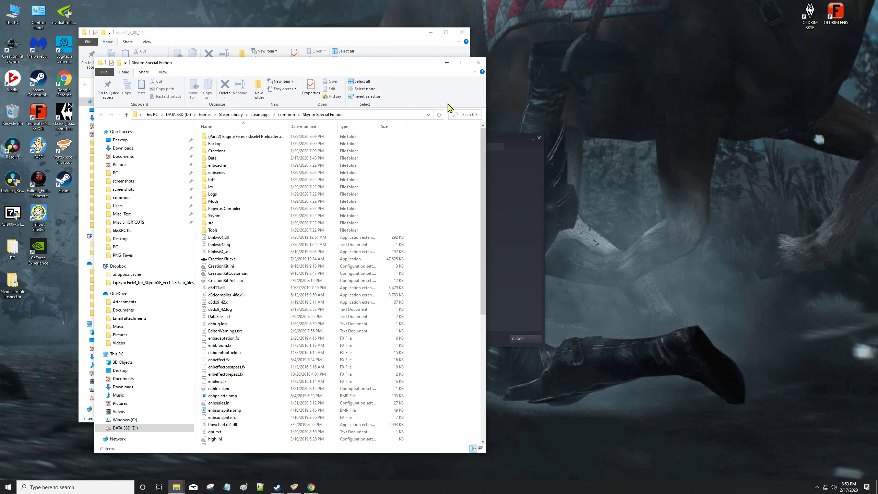
click(540, 139)
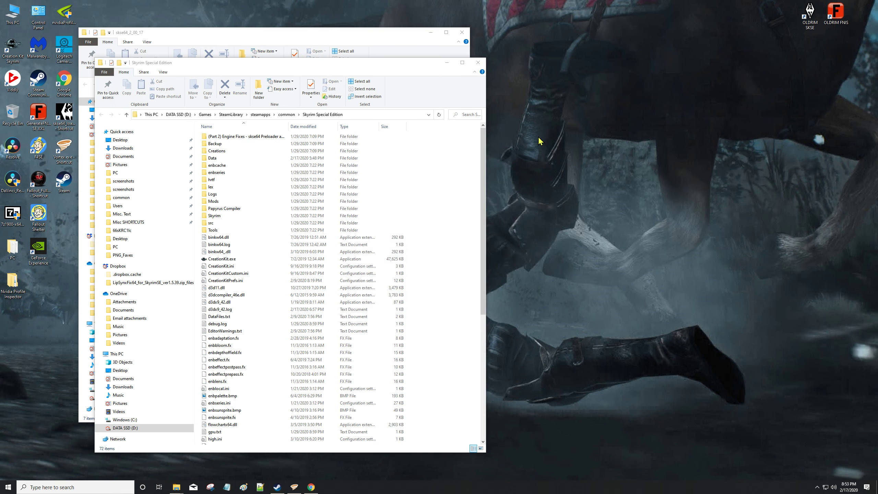
drag(232, 68, 609, 38)
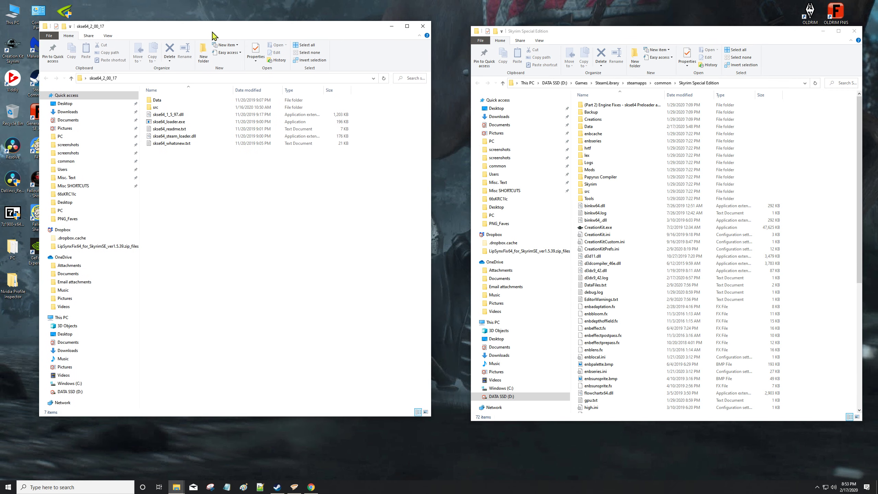
drag(212, 31, 198, 29)
drag(619, 33, 579, 28)
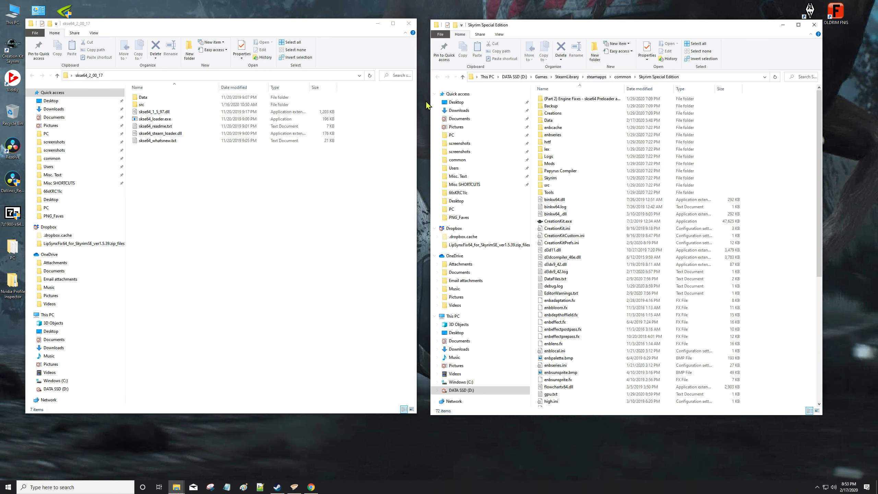
Look through the Skyrim Special Edition folder for the game executables and any existing SKSE64 files.
scroll(659, 160, down, 4)
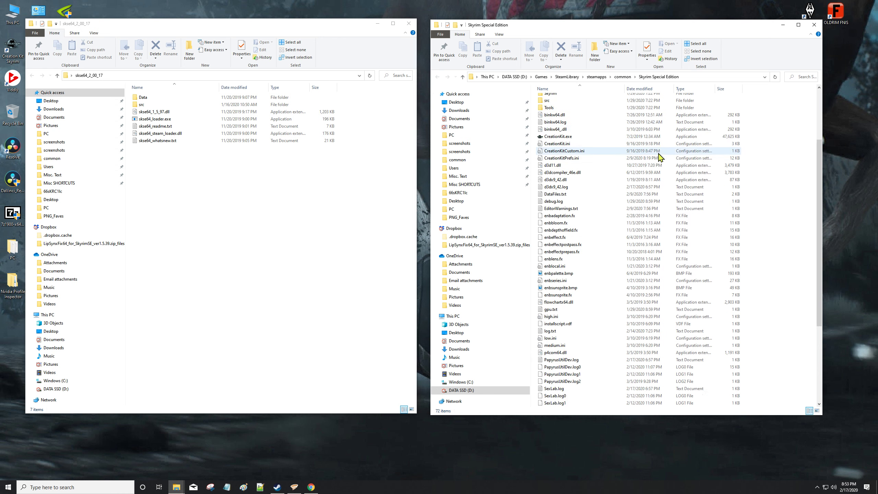
scroll(658, 163, down, 6)
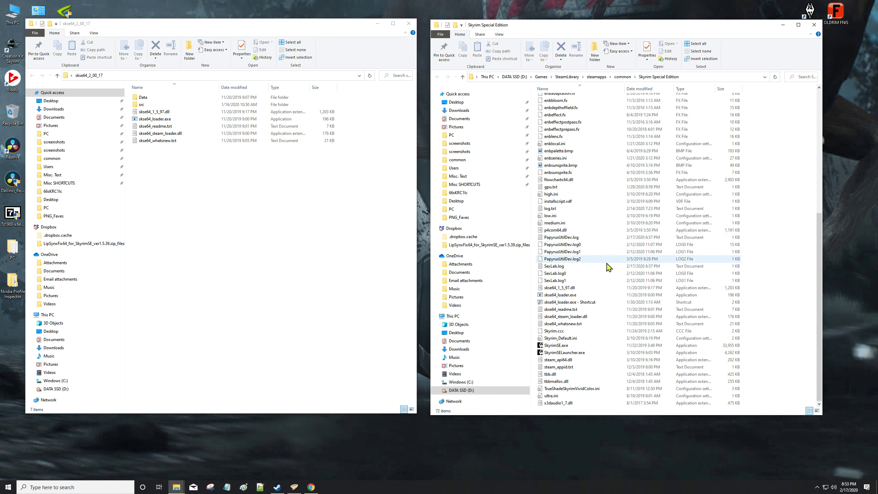
scroll(628, 215, up, 10)
scroll(632, 220, down, 10)
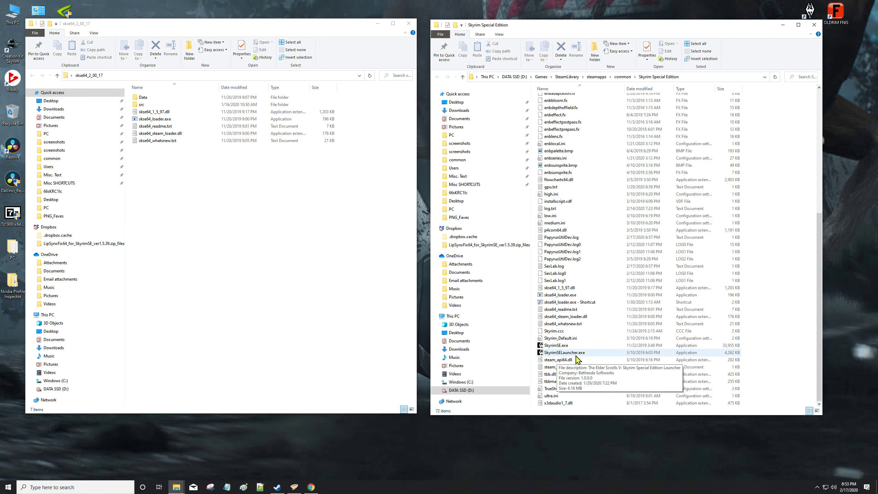
scroll(611, 294, up, 9)
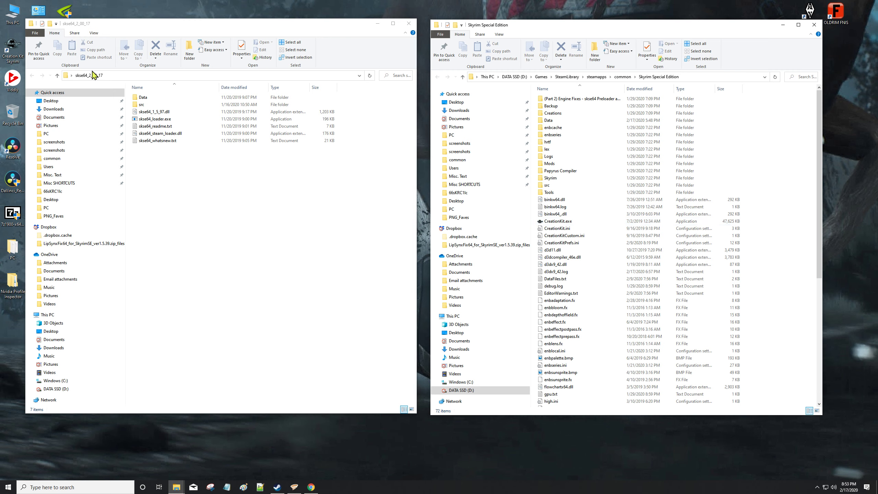
Try to copy skse64_1_5_97.dll, skse64_loader.exe and skse64_steam_loader.dll into the Skyrim Special Edition folder.
click(165, 112)
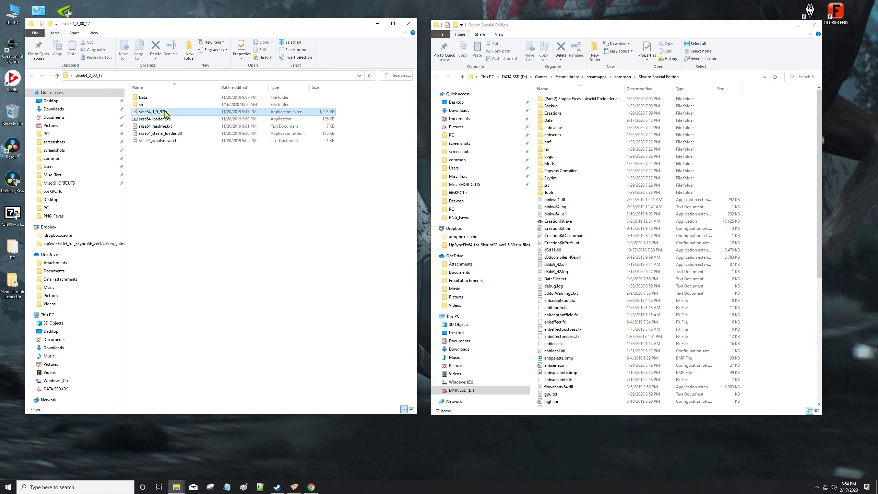
ctrl+click(165, 133)
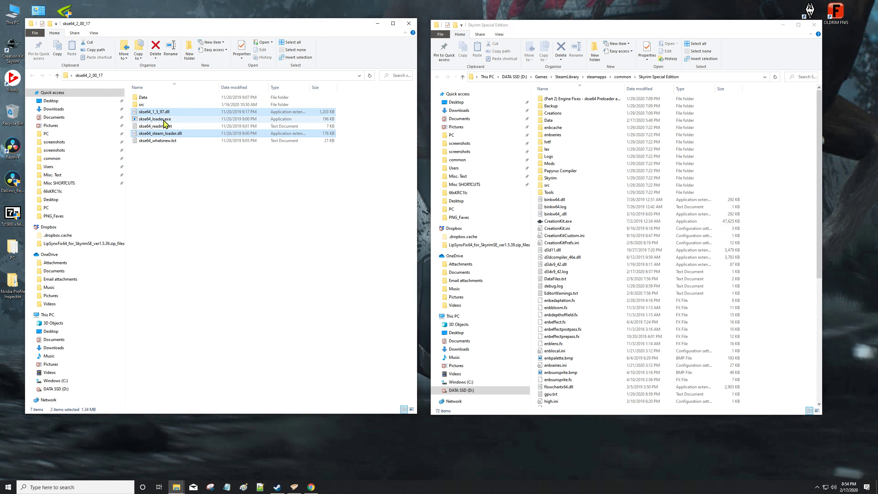
ctrl+click(164, 120)
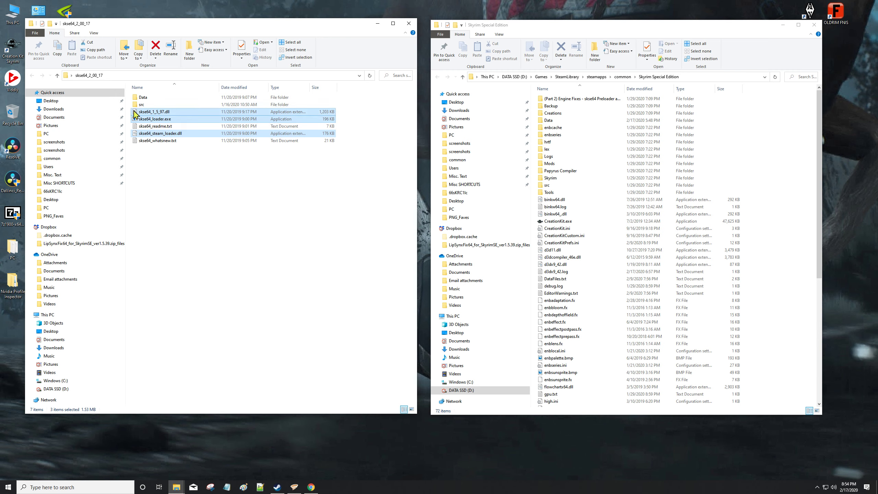
drag(137, 114, 777, 341)
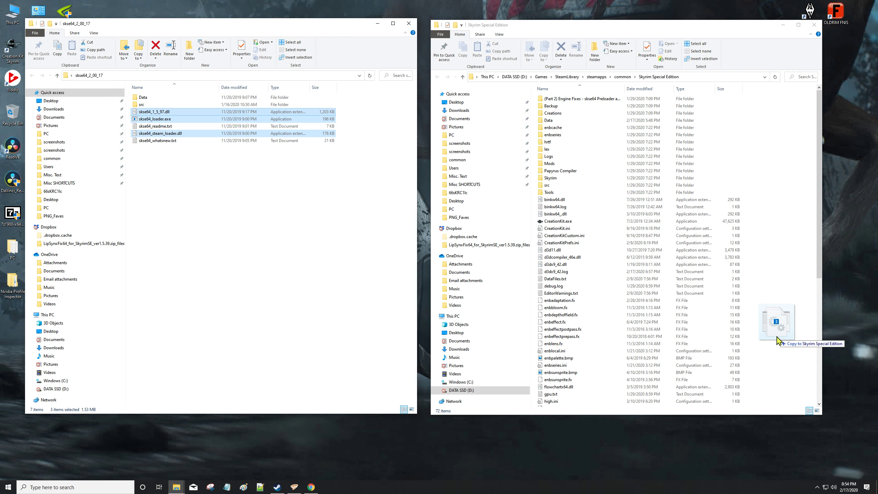
drag(778, 341, 223, 141)
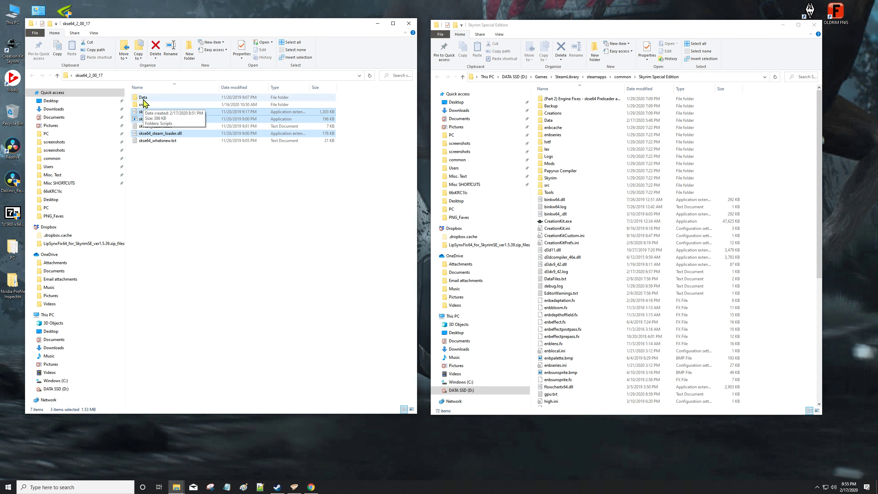
Move the Data folder out of skse64_2_00_17 onto the desktop and delete the skse64_2_00_17 folder.
drag(192, 32, 647, 71)
click(592, 139)
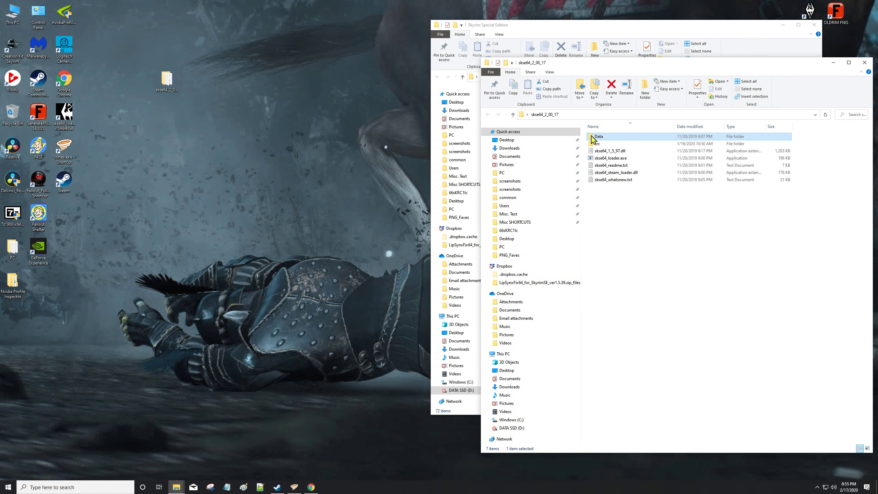
drag(593, 138, 180, 154)
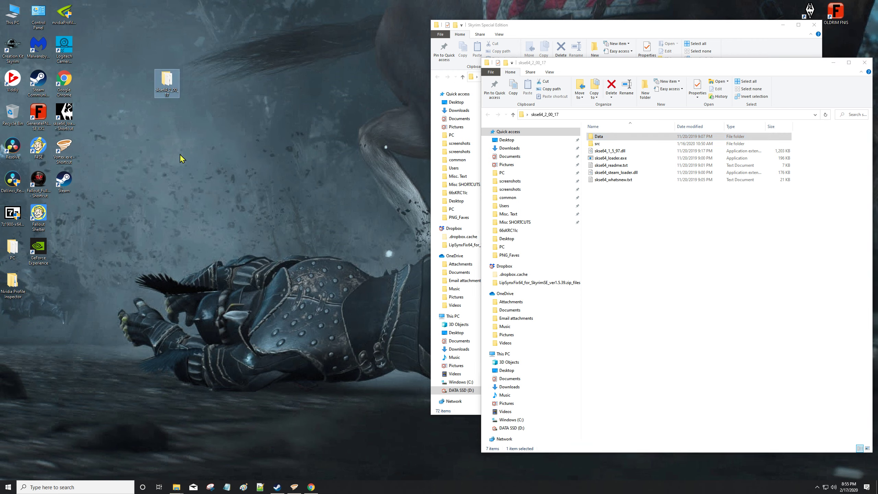
right_click(169, 82)
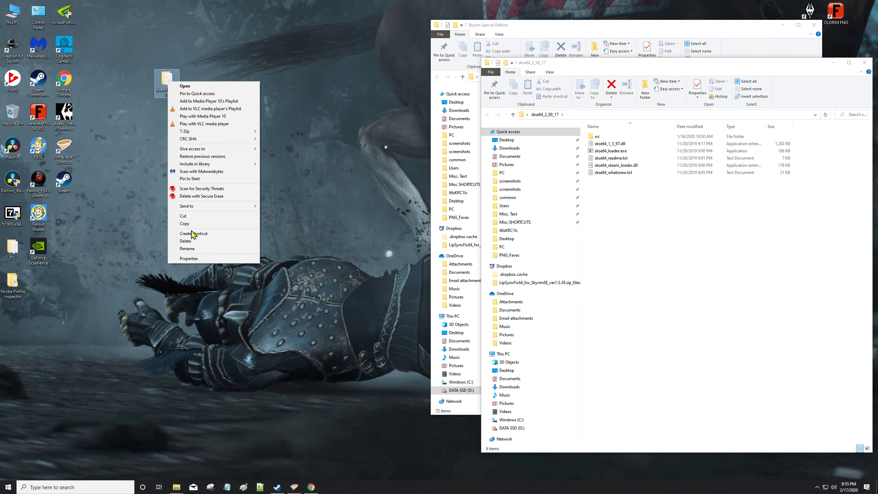
click(187, 241)
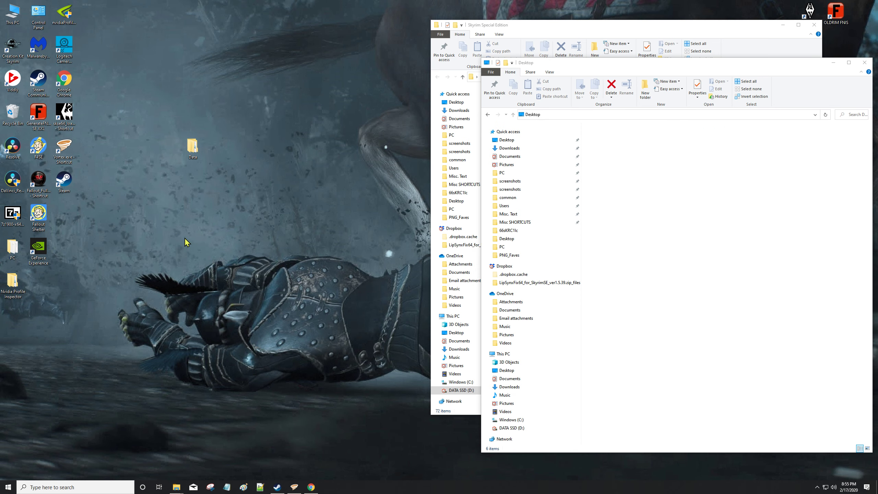
Compress the desktop's Data folder into a 7z archive named SKSE64_2.0.17_Scripts.7z and place it in a free area of the desktop.
right_click(192, 147)
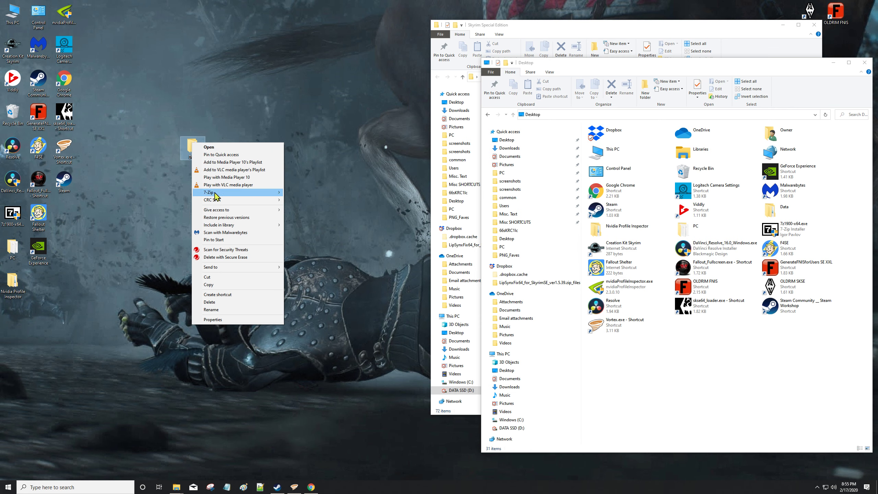
mouse_move(216, 193)
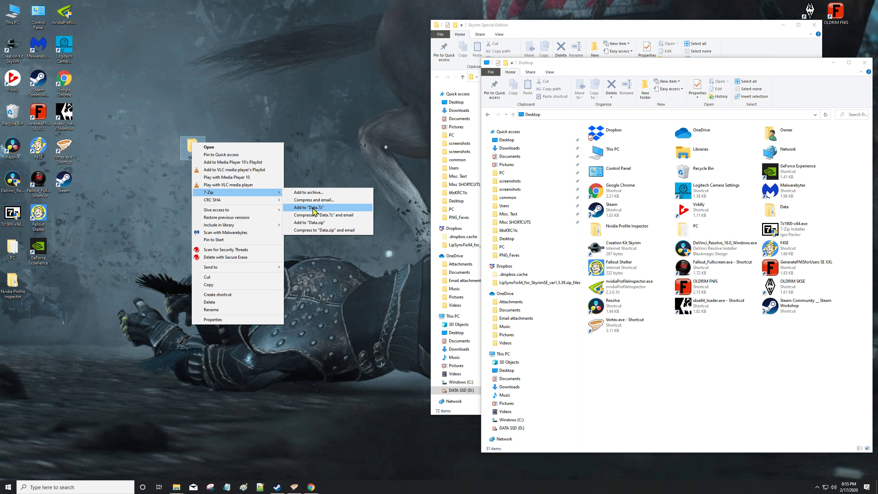
click(320, 192)
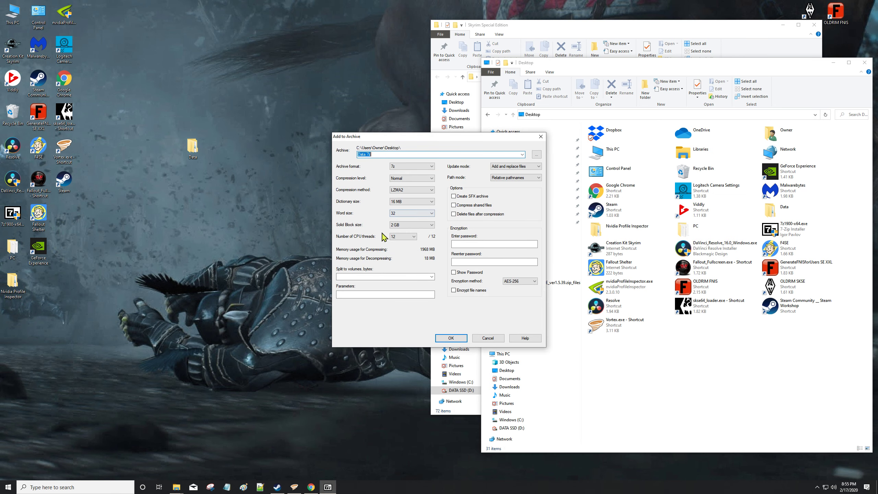
click(368, 154)
key(BackSpace)
key(BackSpace)
text(_)
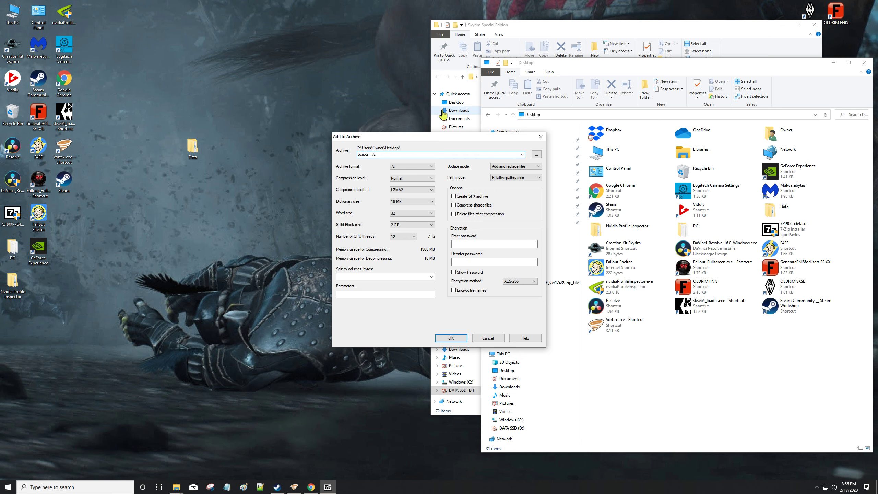
key(BackSpace)
key(BackSpace)
text(_2.0.17)
text(_)
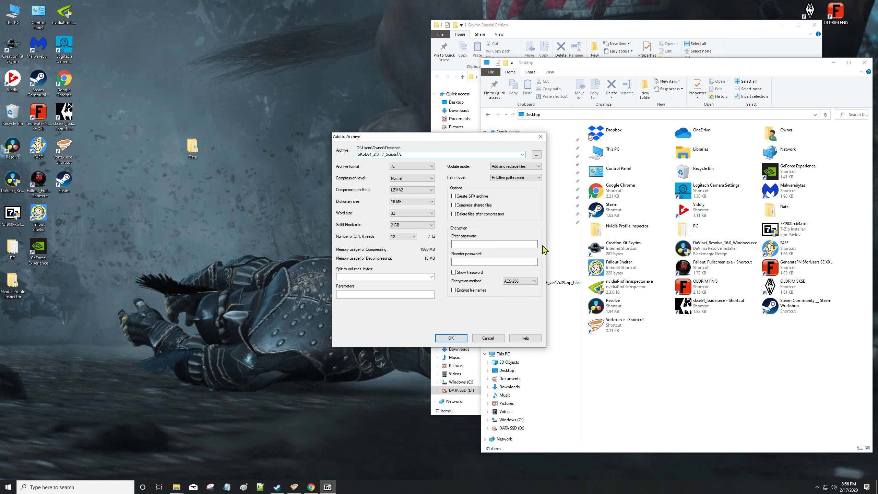
click(451, 338)
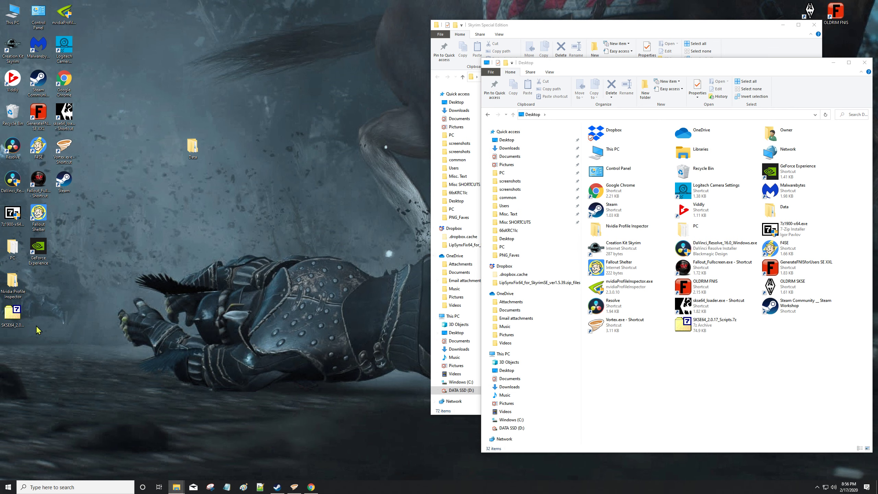
drag(7, 312, 148, 71)
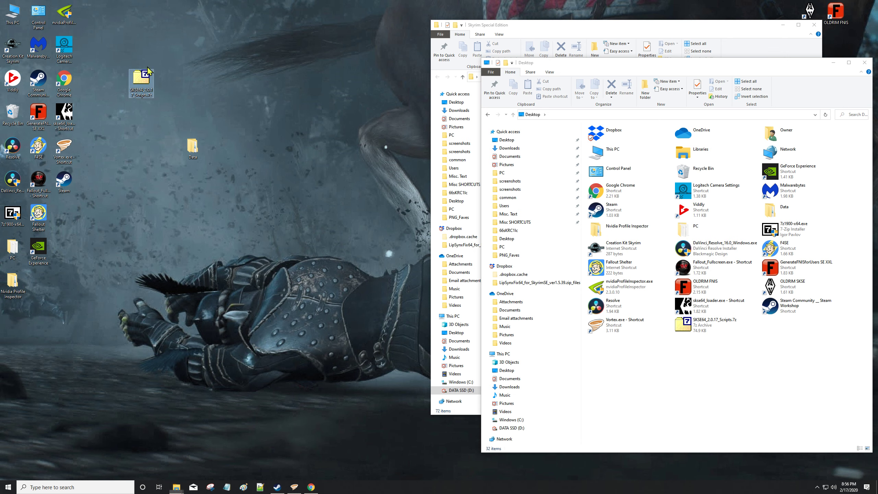
Switch to Vortex, visit the dashboard and return to the list of installed Skyrim Special Edition mods.
click(294, 488)
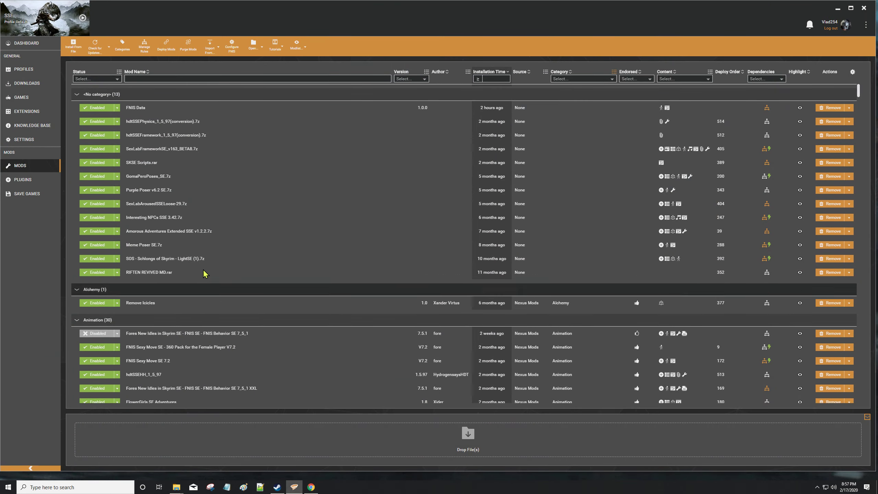
click(21, 44)
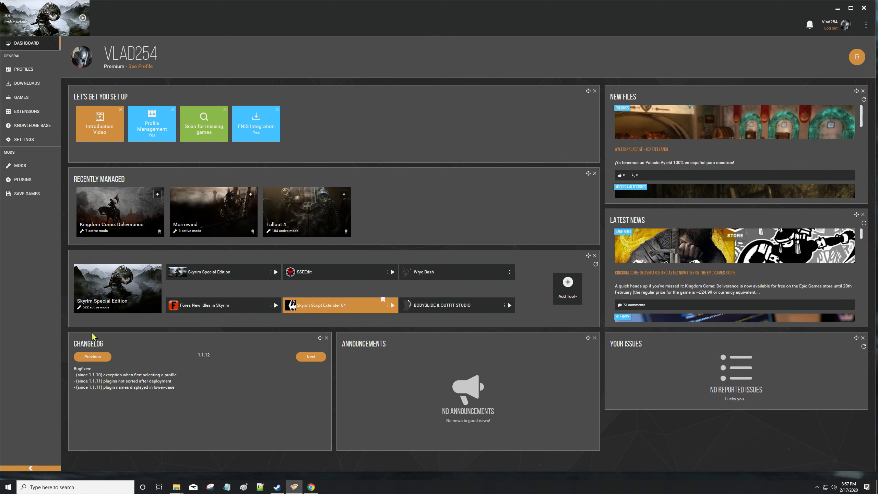
click(20, 167)
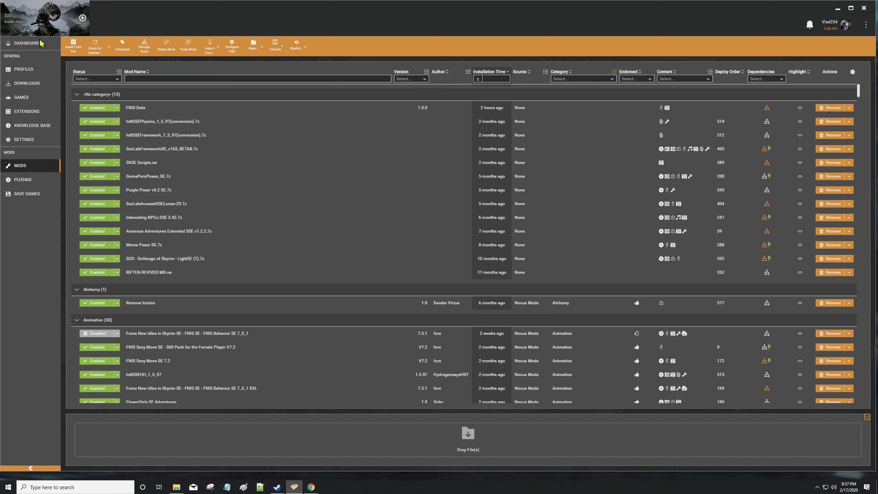
Browse the desktop for a mod archive to install from file, and cancel the selection.
click(73, 45)
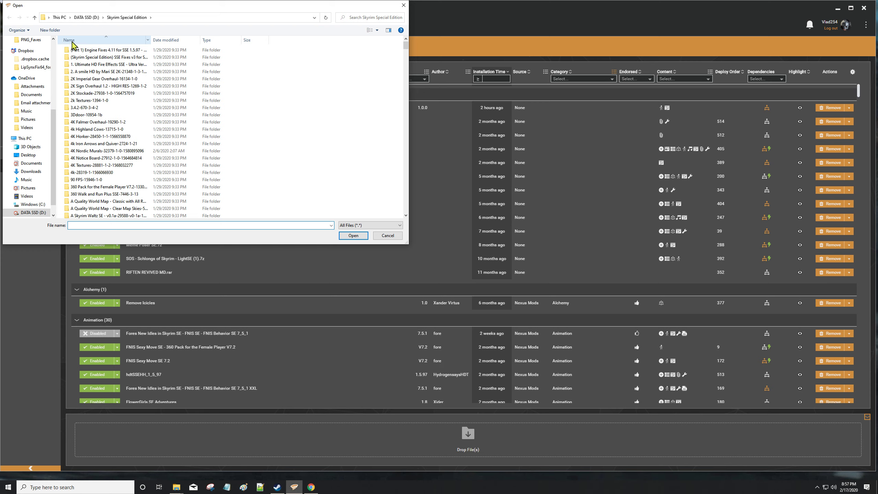
click(314, 17)
click(315, 17)
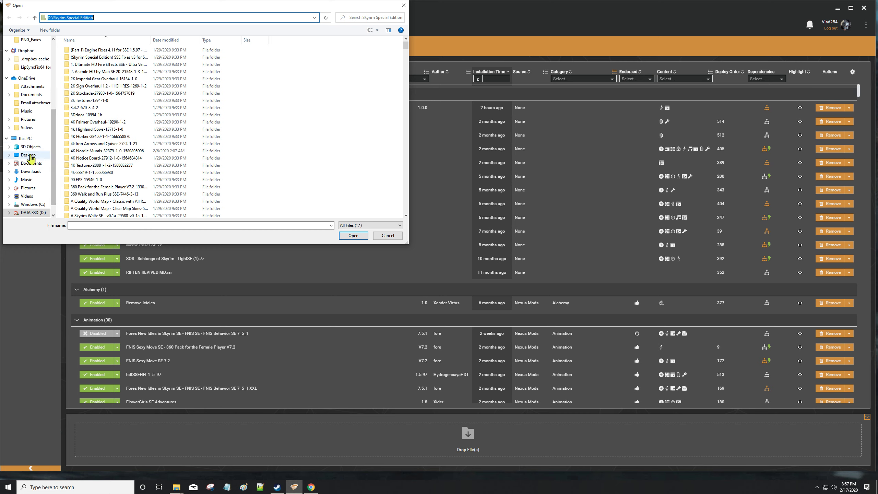
click(15, 155)
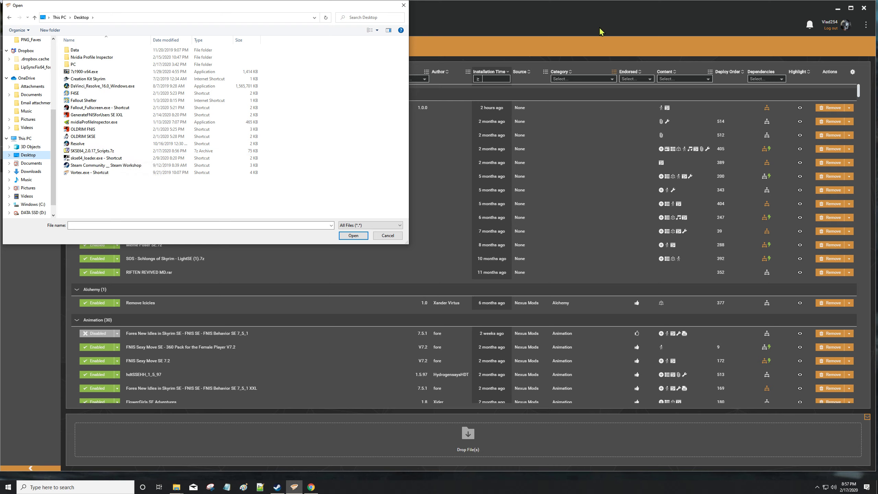
click(390, 237)
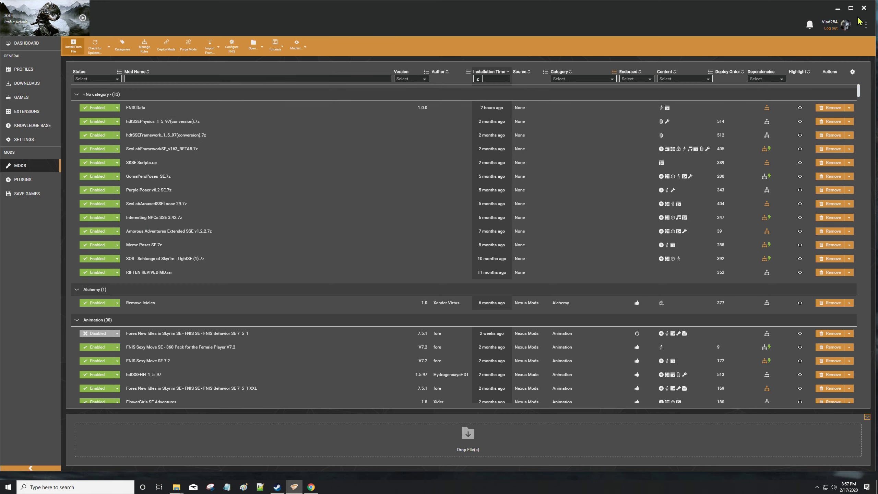
Narrow the Vortex window to uncover the desktop beside it, and select the SKSE64_2.0.17_Scripts.7z archive there.
click(851, 9)
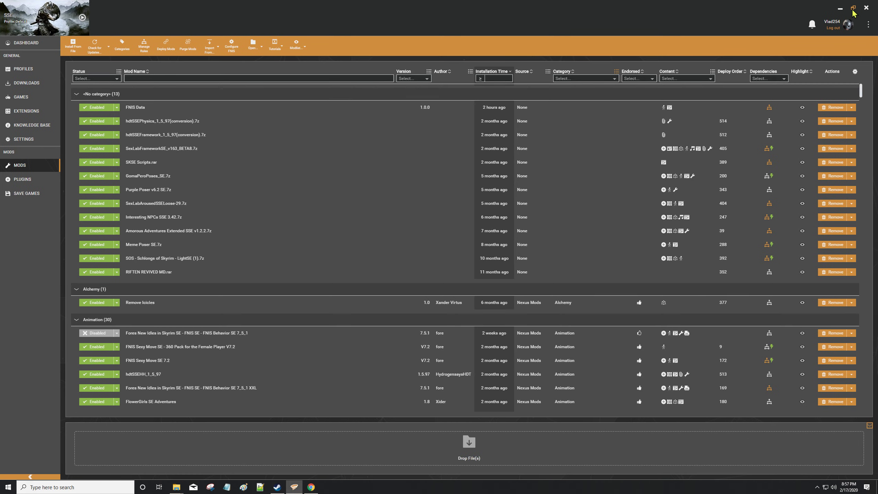
click(837, 10)
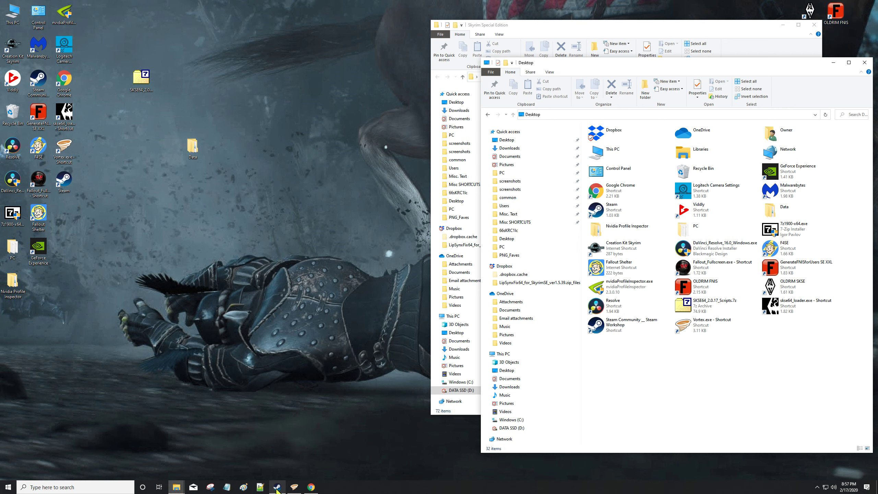
click(295, 488)
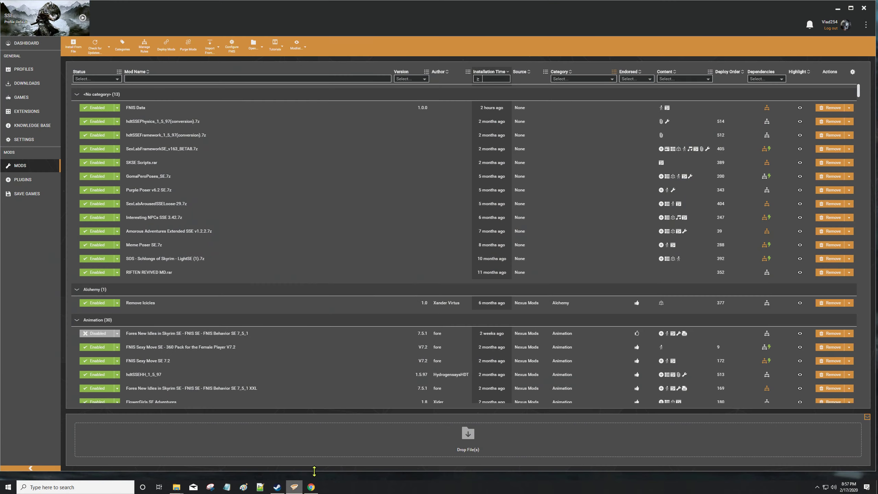
click(852, 9)
click(852, 9)
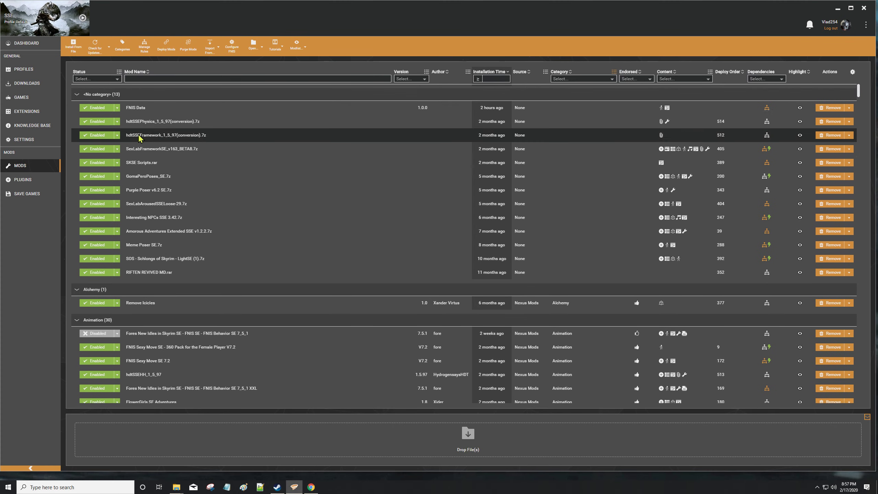
drag(3, 168, 244, 179)
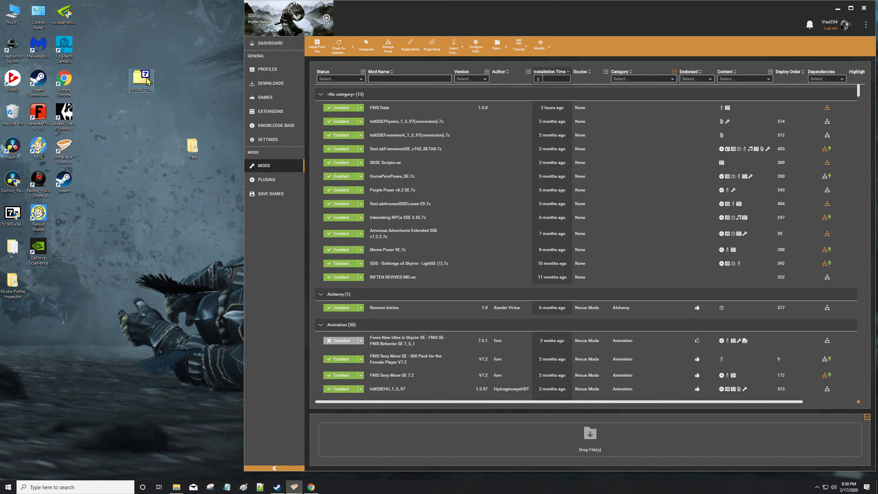
mouse_move(147, 80)
mouse_down()
mouse_move(157, 111)
mouse_move(445, 442)
mouse_move(161, 104)
mouse_move(151, 79)
mouse_up()
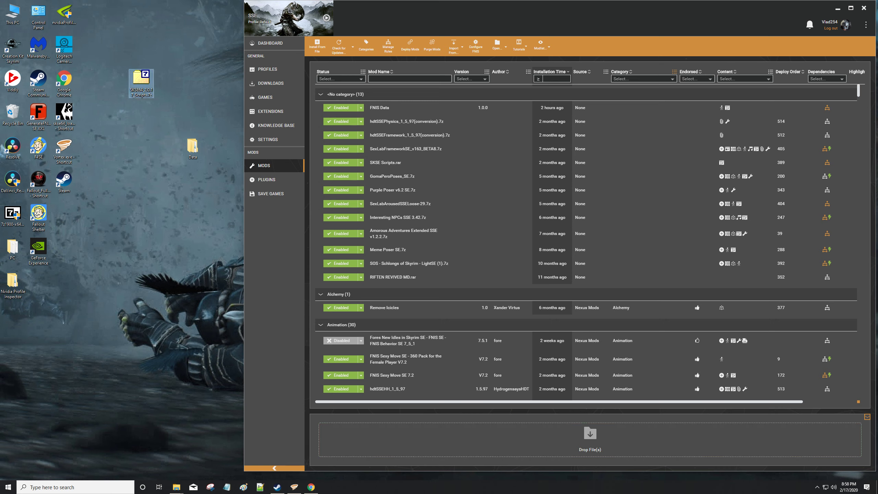
Maximize the Vortex window and review the status options of the SKSE Scripts.rar mod.
click(852, 9)
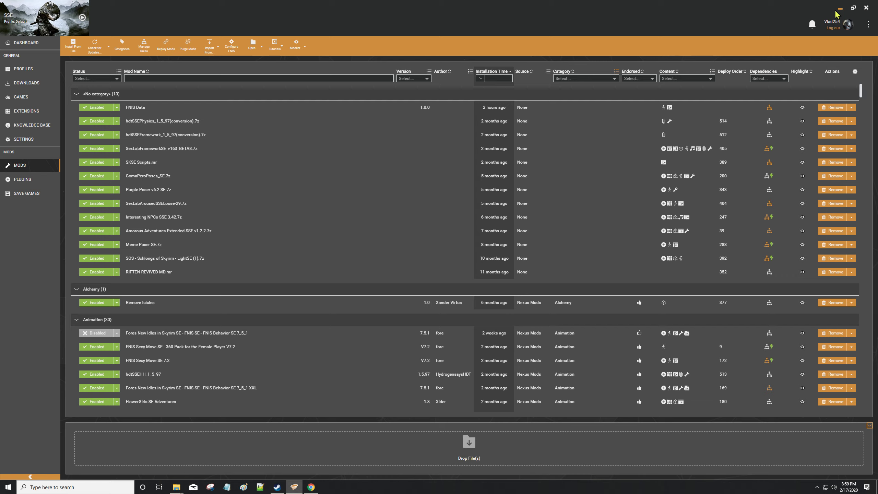
click(117, 164)
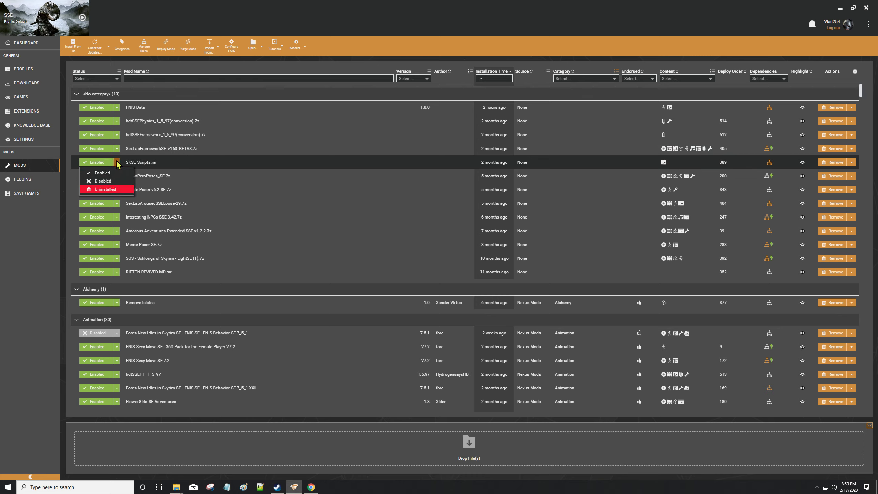
click(117, 163)
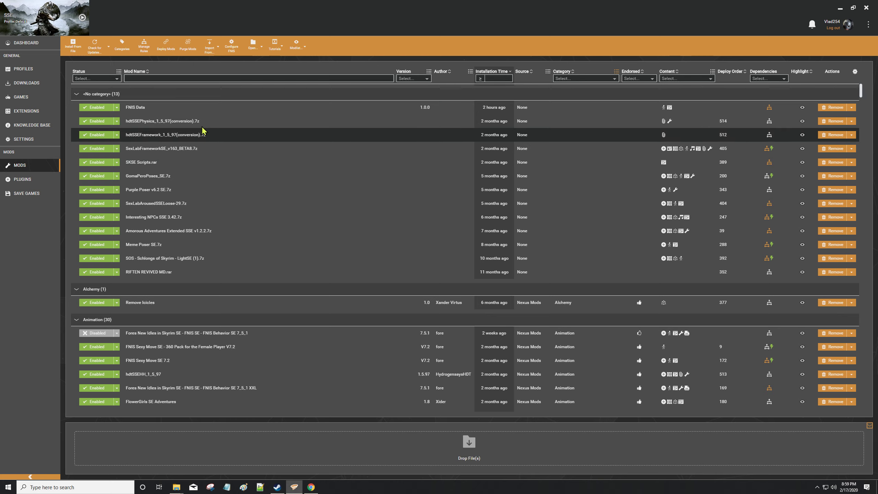
click(117, 162)
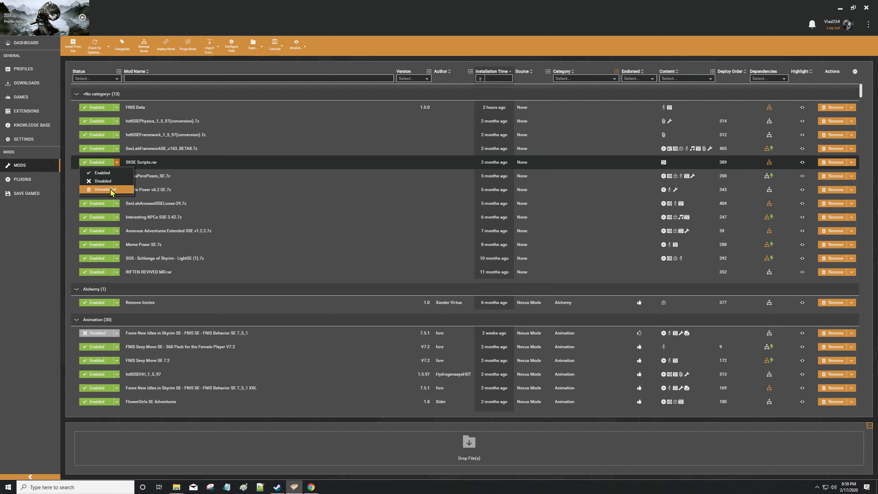
click(200, 167)
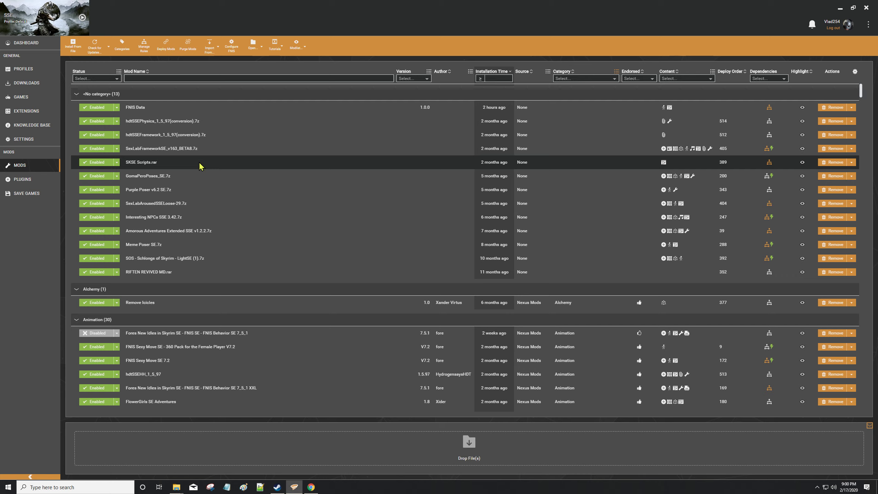
Minimize Vortex and close both open File Explorer windows.
click(840, 8)
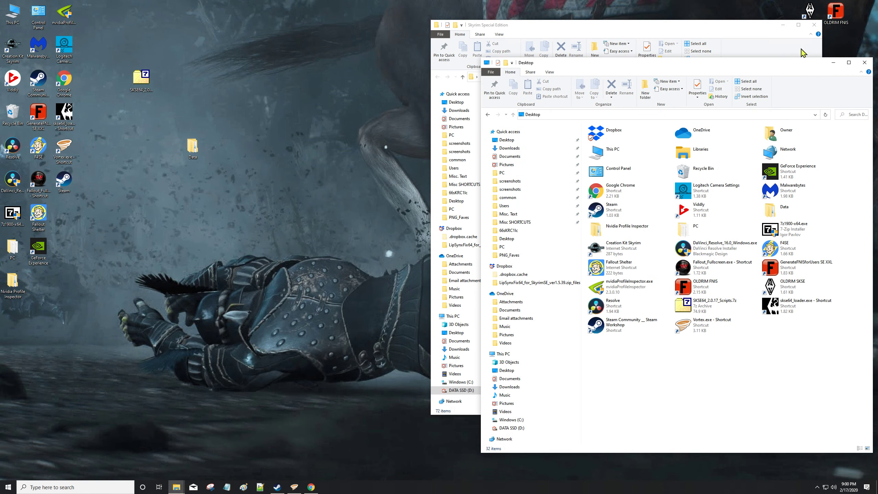
click(865, 64)
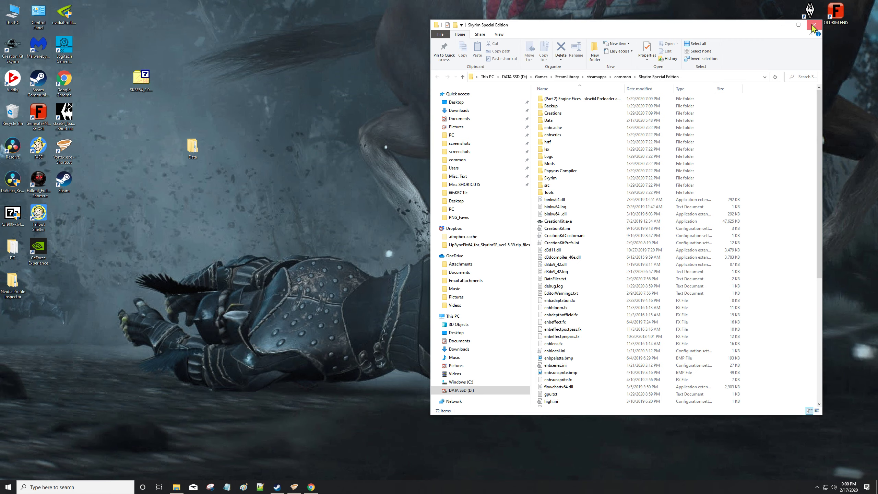
click(815, 25)
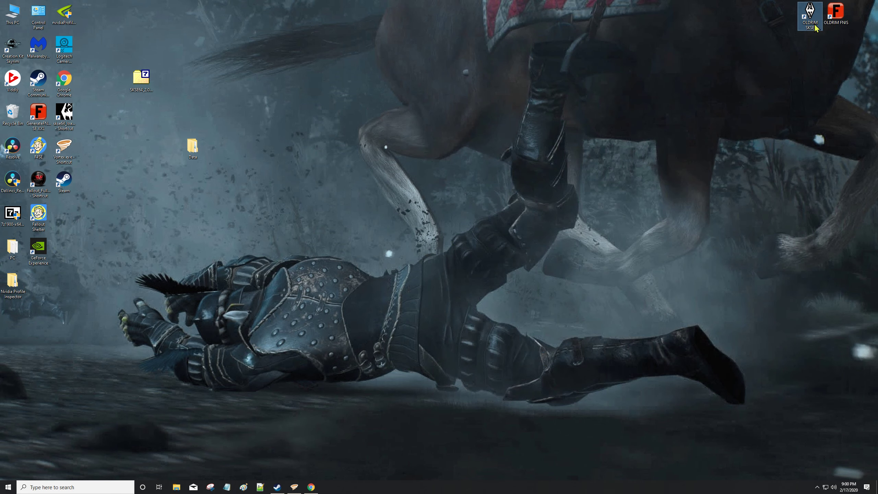
Open the Skyrim Special Edition folder inside steamapps\common in a new File Explorer window and select skse64_loader.exe.
click(177, 487)
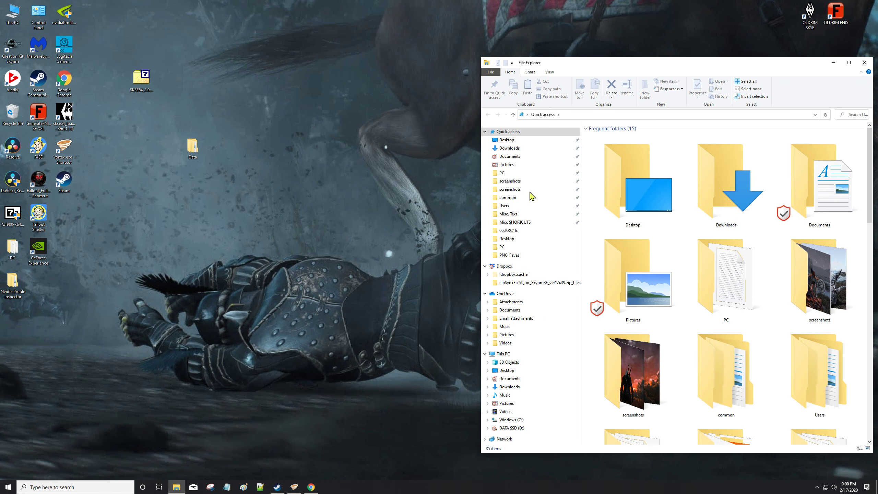
click(510, 198)
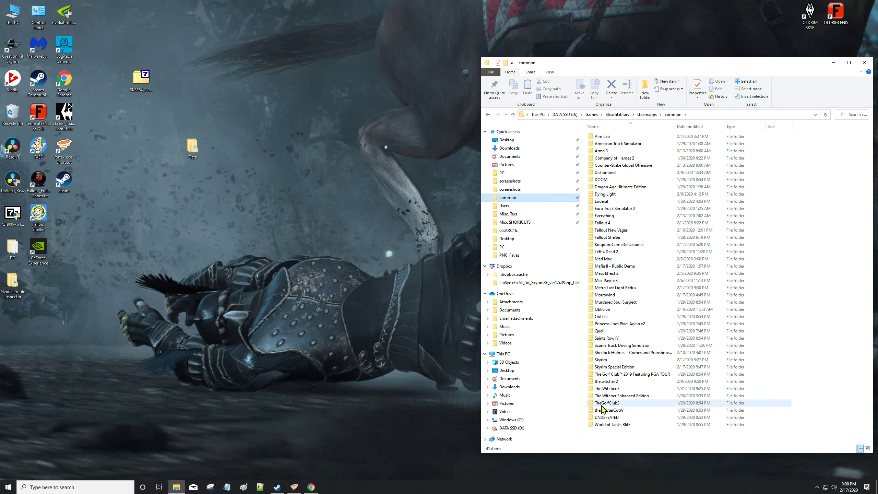
double_click(613, 368)
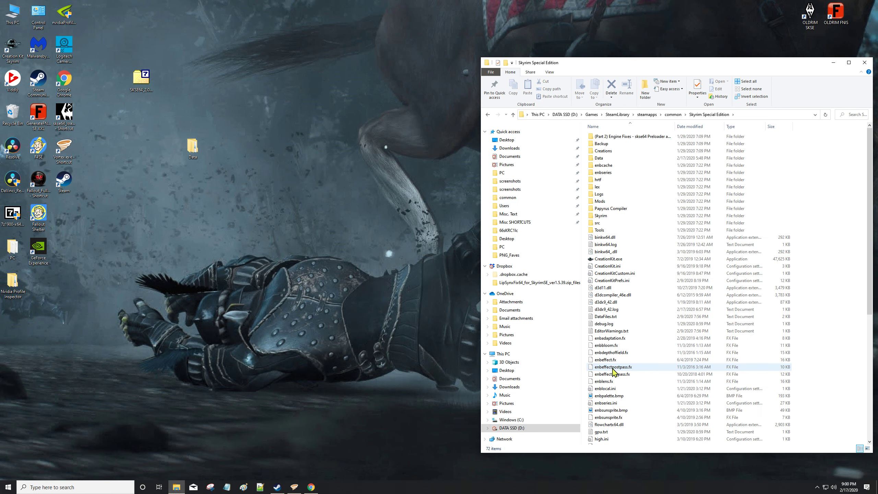
scroll(643, 251, down, 10)
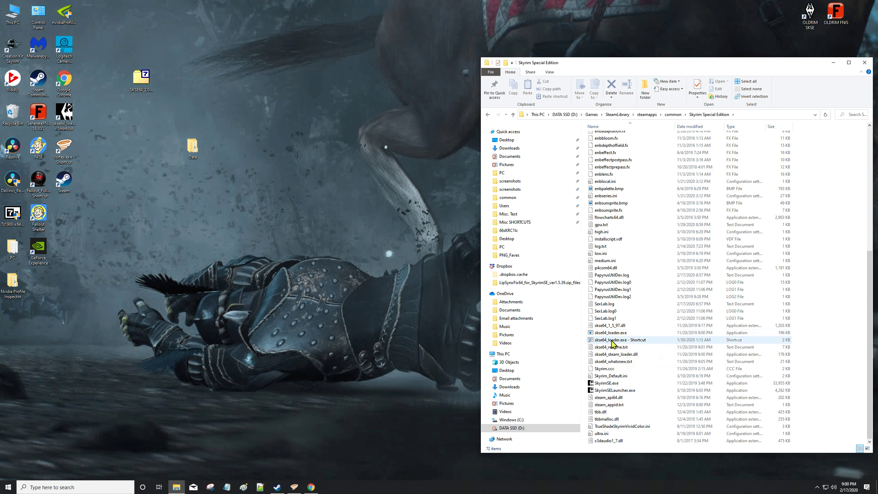
right_click(615, 333)
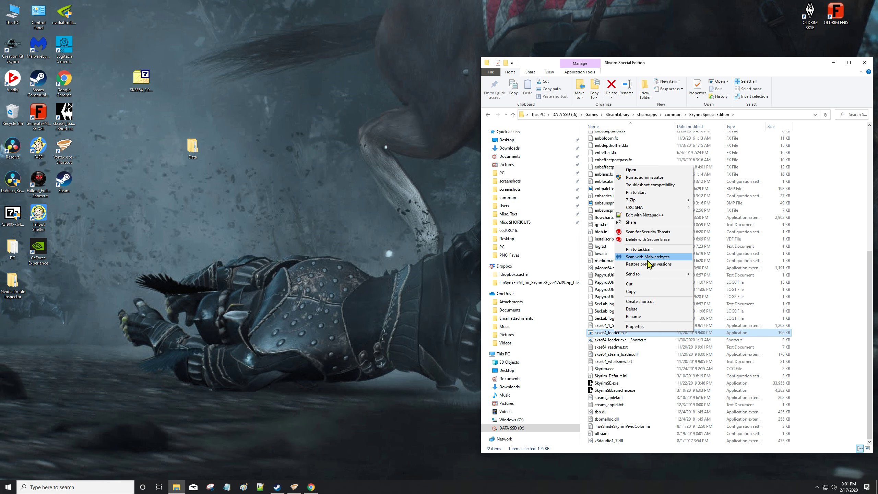
click(558, 304)
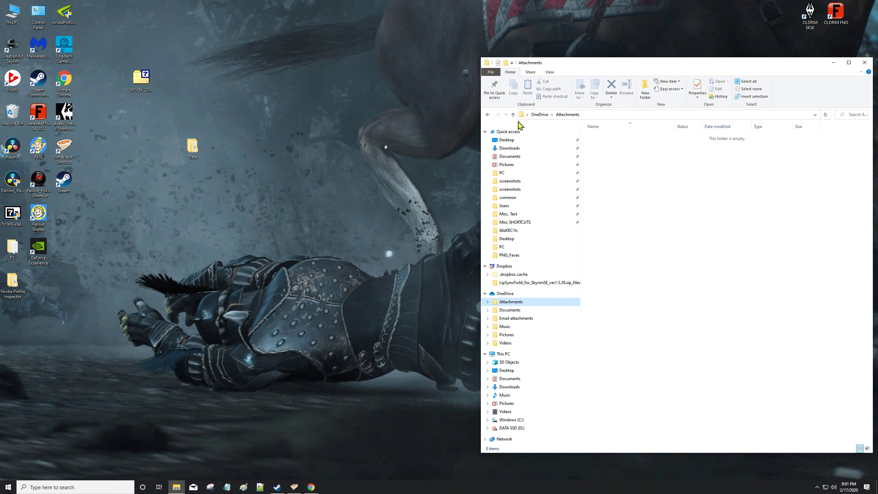
click(487, 118)
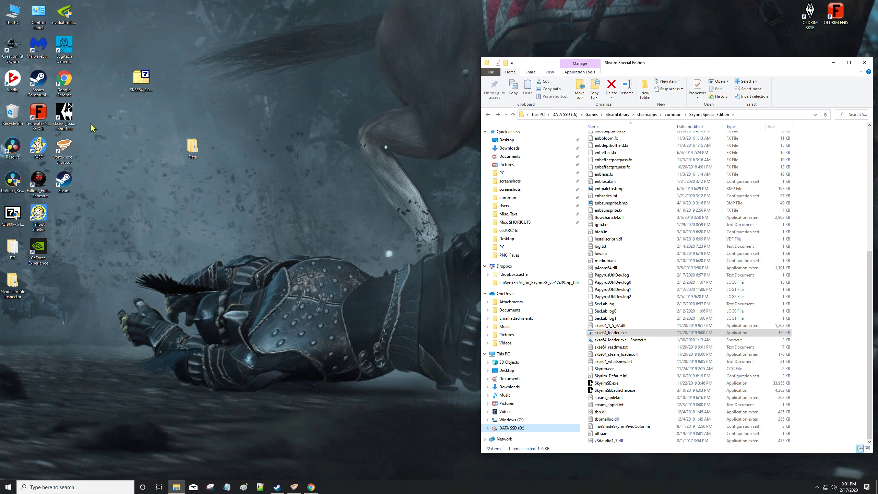
Assign the SkyrimSE.exe icon to the skse64_loader.exe shortcut on the desktop through its properties.
right_click(67, 111)
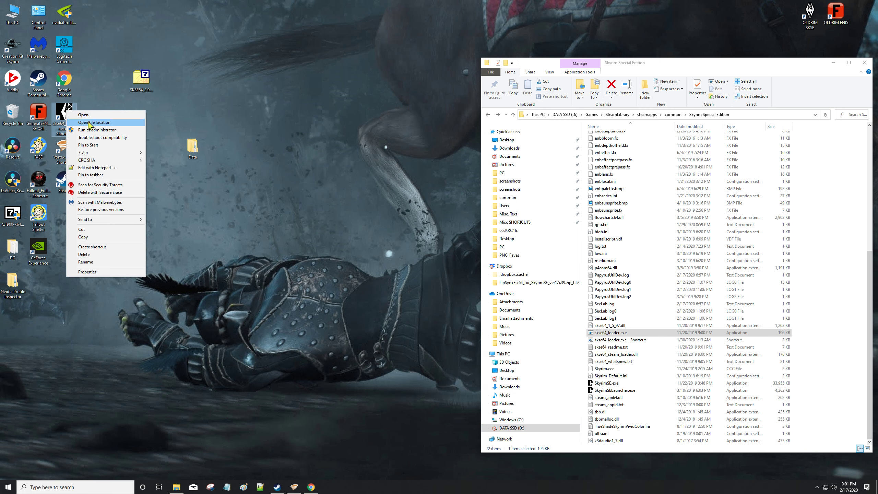
click(88, 272)
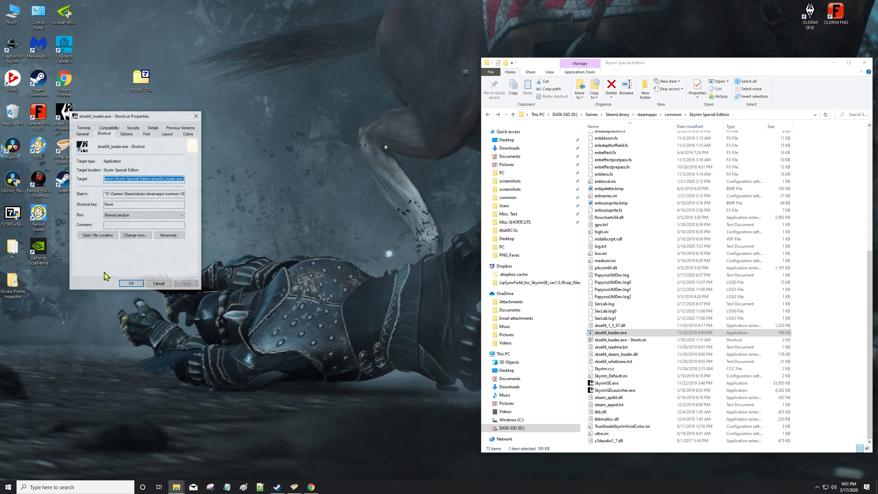
click(136, 237)
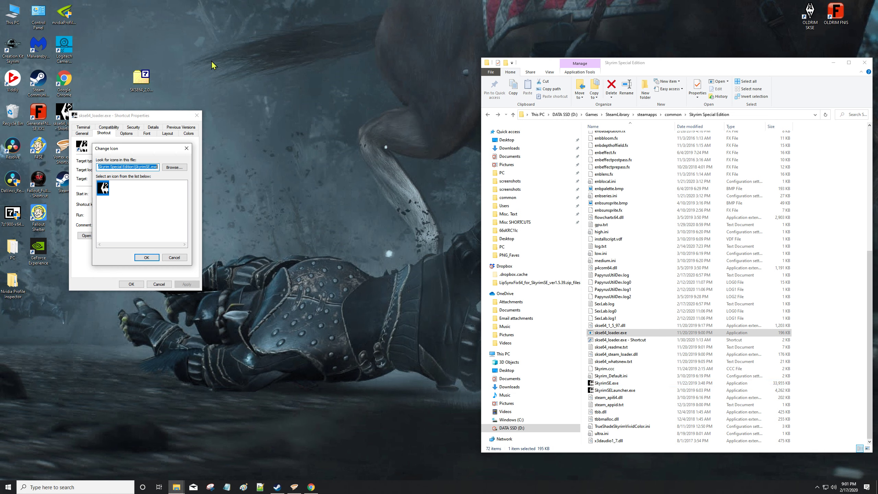
click(152, 258)
click(192, 284)
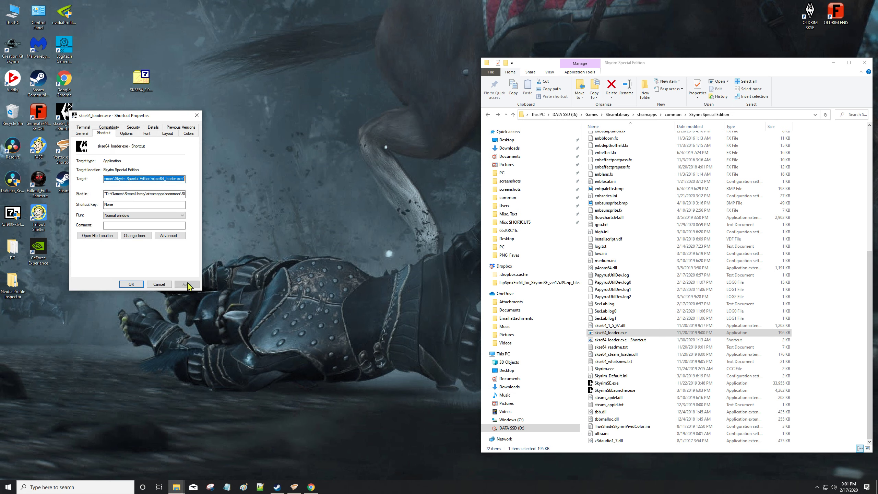
click(132, 285)
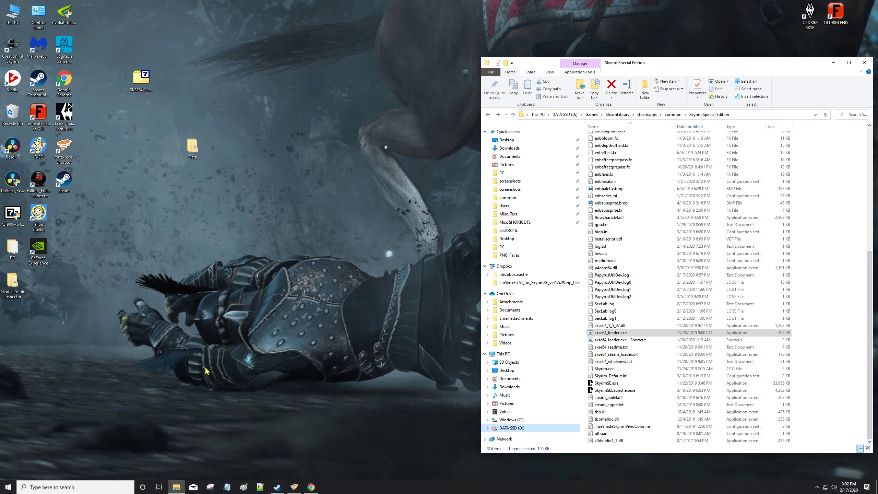
Switch to Vortex and open the dashboard's Skyrim Script Extender 64 tool for editing.
click(294, 487)
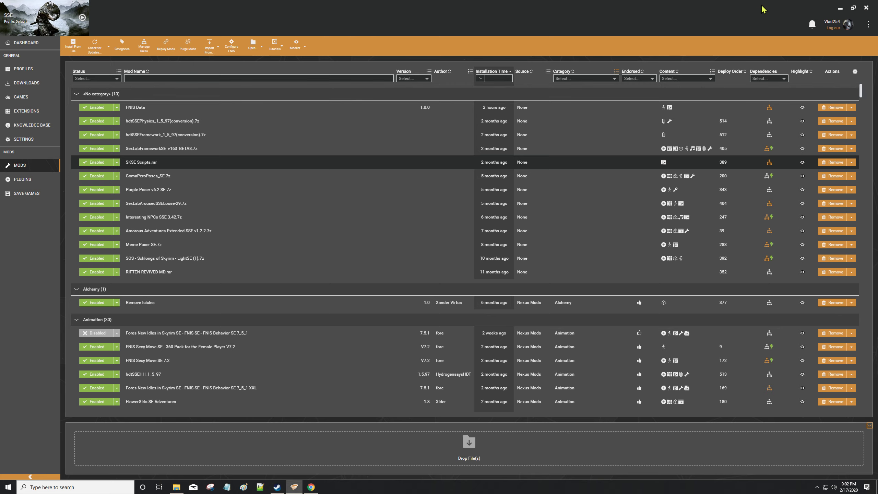
click(31, 44)
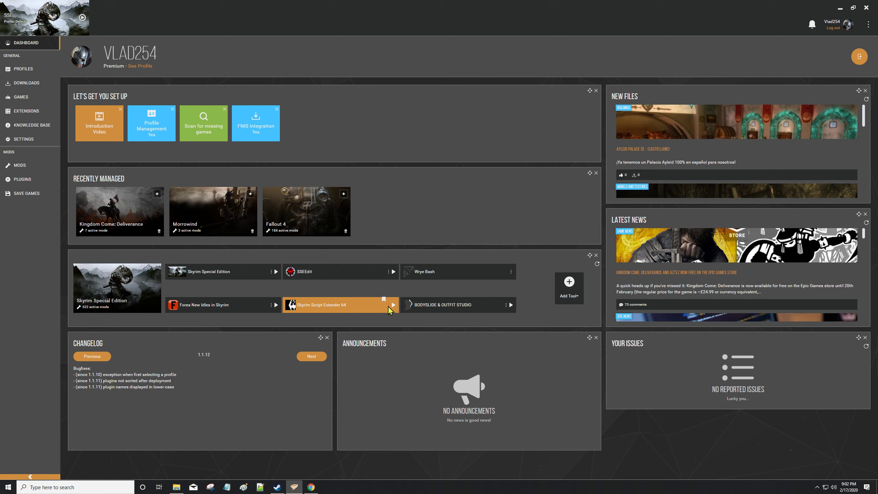
click(388, 306)
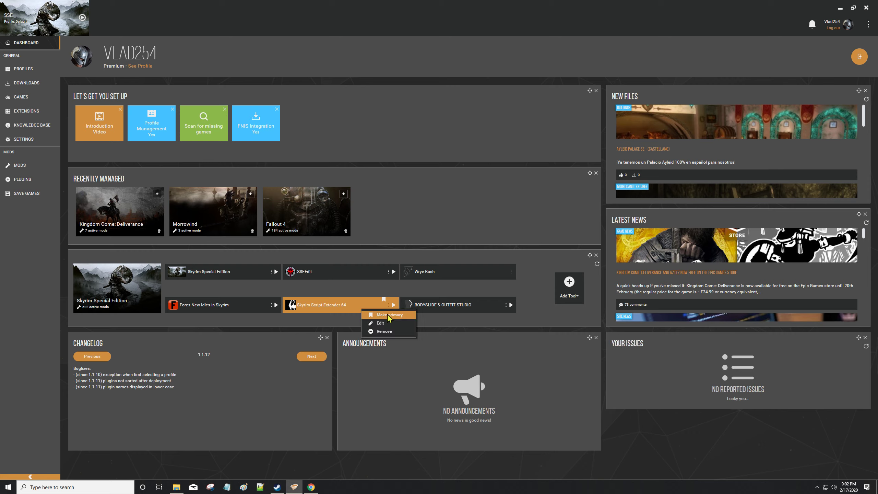
click(381, 323)
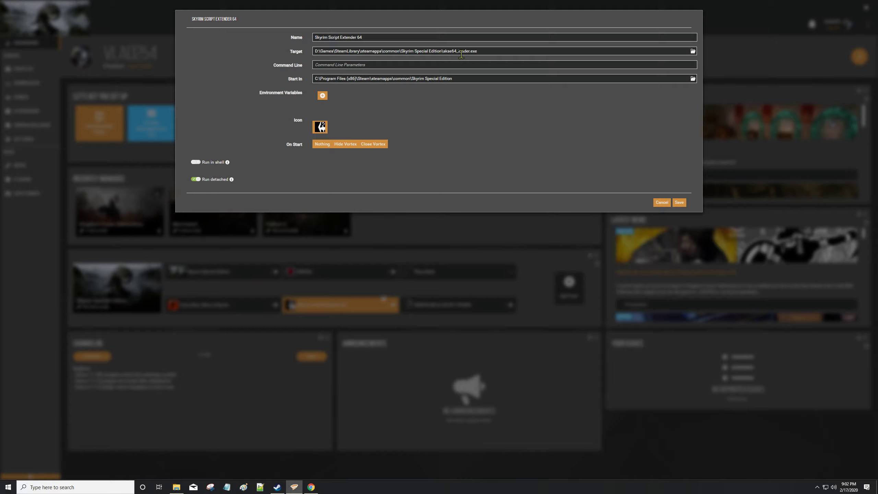
Set the tool's target to skse64_loader.exe in the Skyrim Special Edition game folder.
click(693, 52)
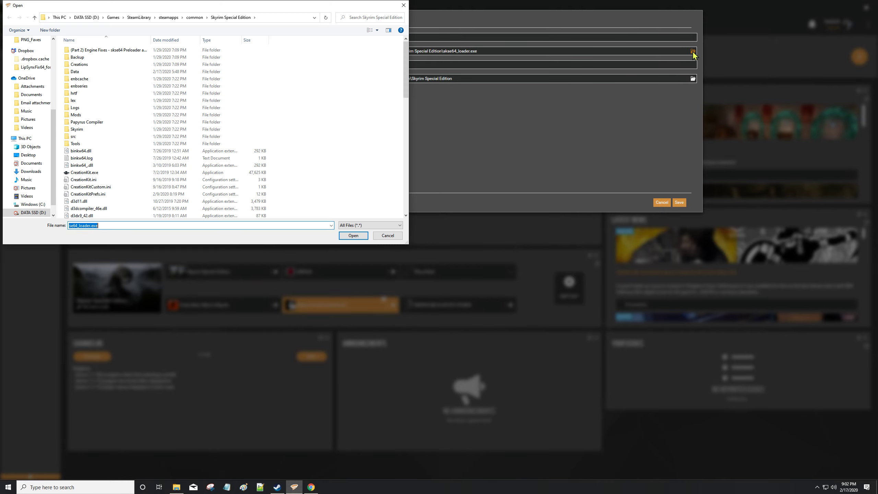
scroll(337, 125, down, 8)
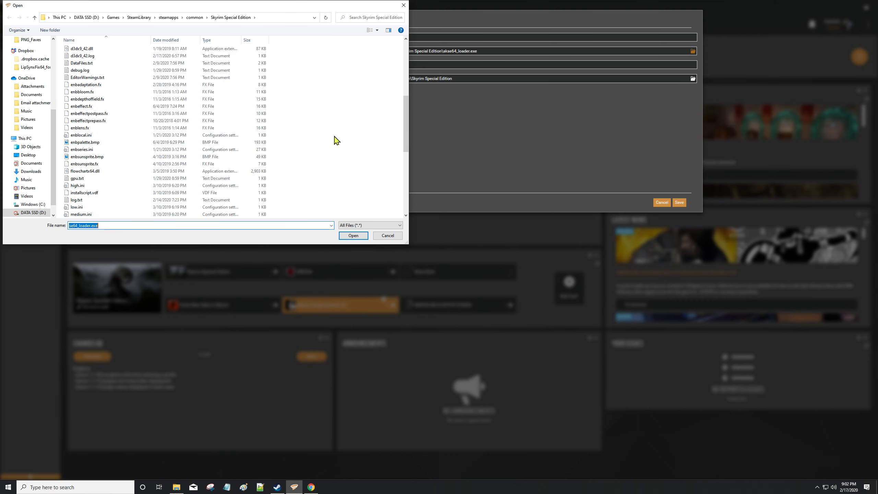
scroll(337, 141, down, 9)
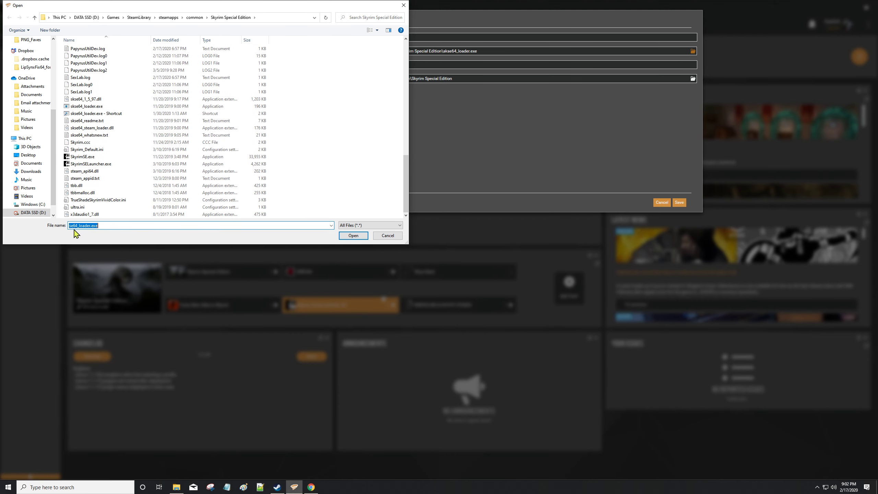
drag(102, 226, 52, 227)
click(354, 235)
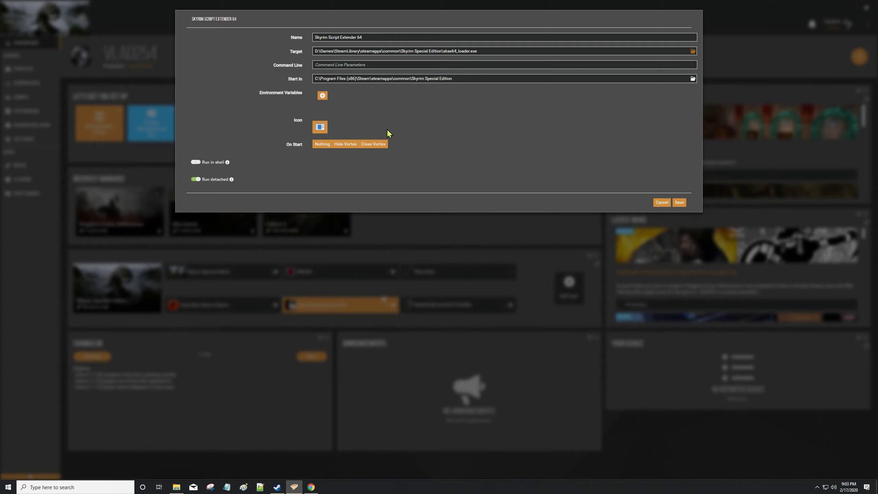
Set the tool's icon from the executable SkyrimSE.exe and save the tool's settings.
click(320, 128)
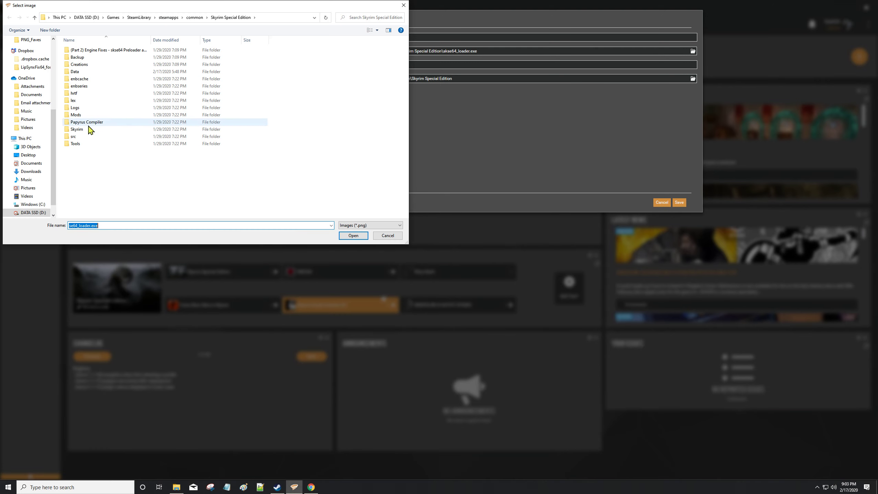
click(401, 225)
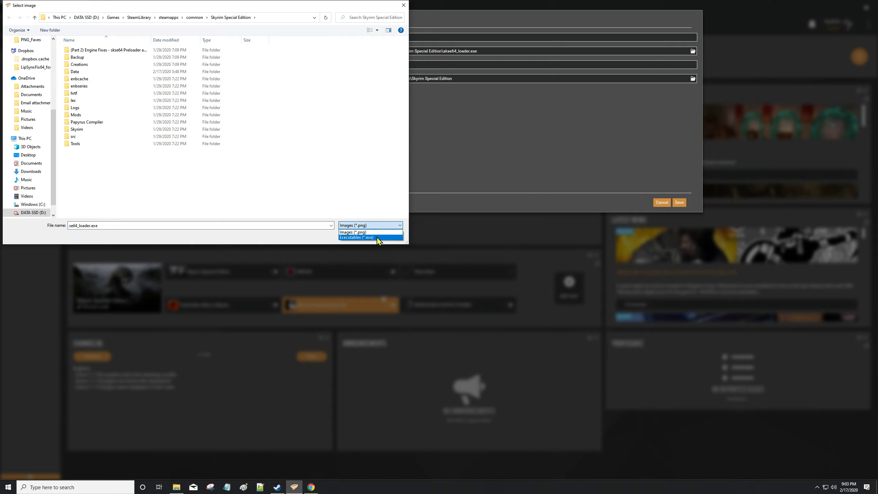
click(367, 238)
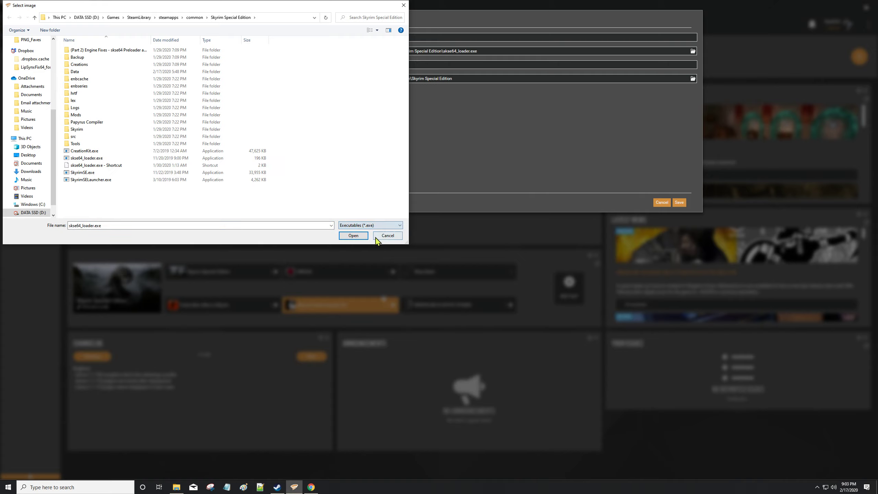
click(68, 172)
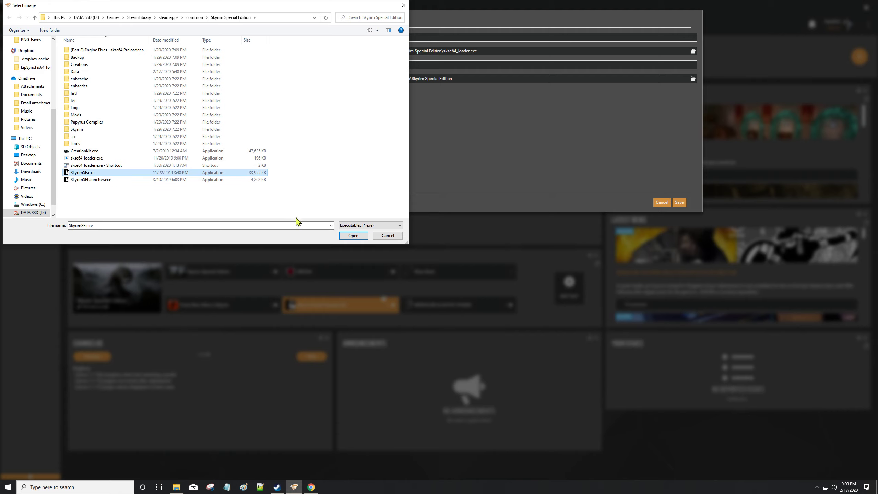
click(357, 236)
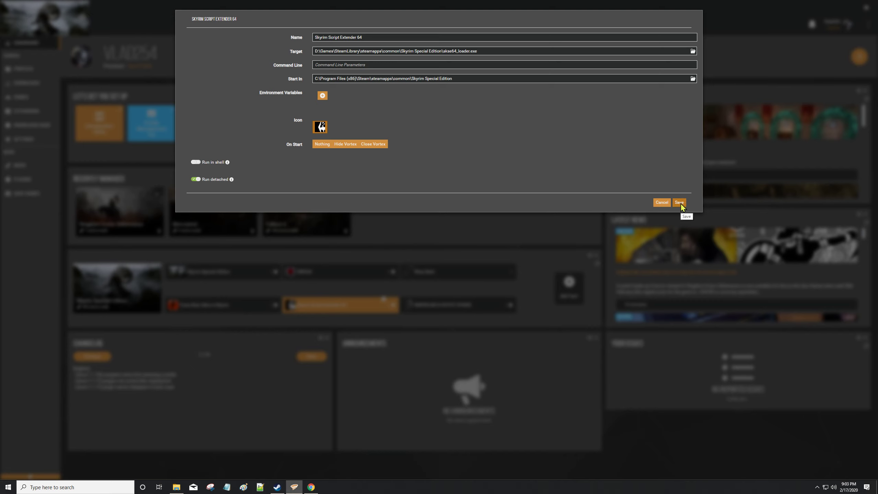
click(679, 202)
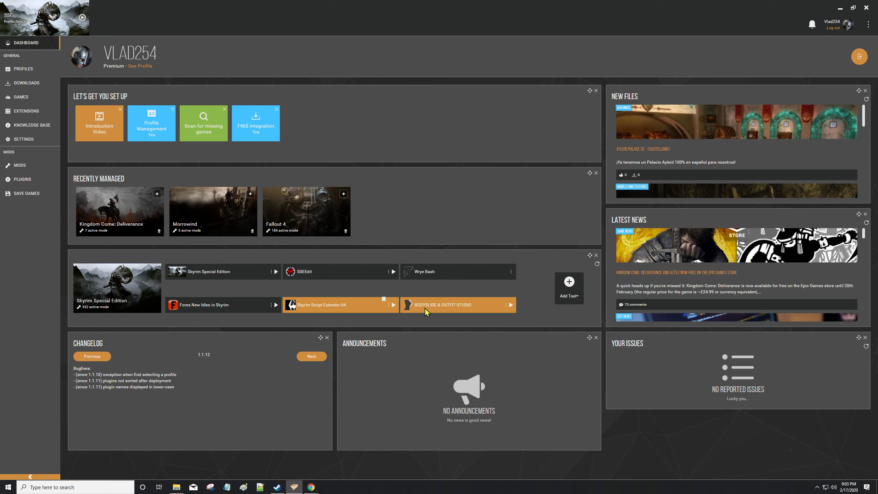
click(389, 305)
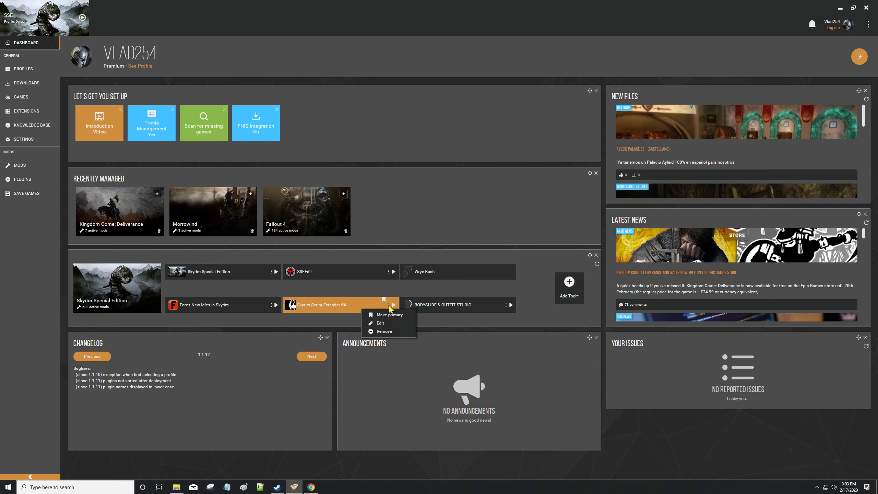
click(397, 225)
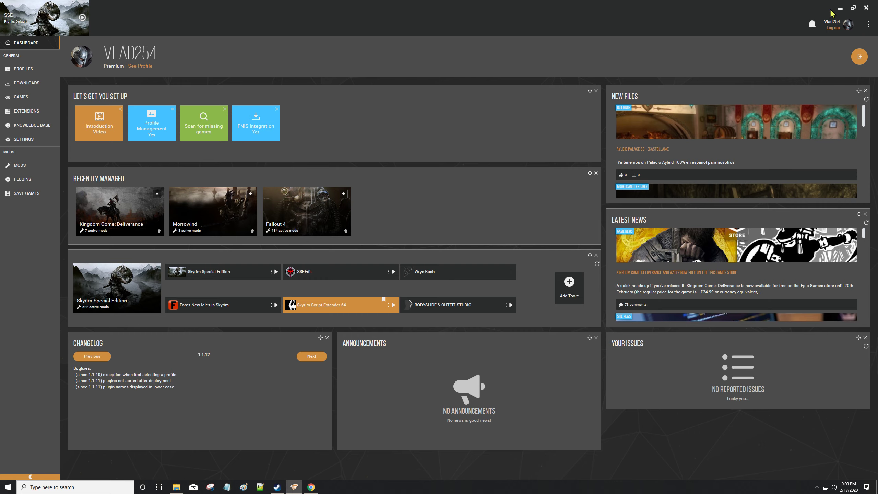
Minimize Vortex and launch Skyrim from the desktop's skse64_loader.exe shortcut.
click(840, 8)
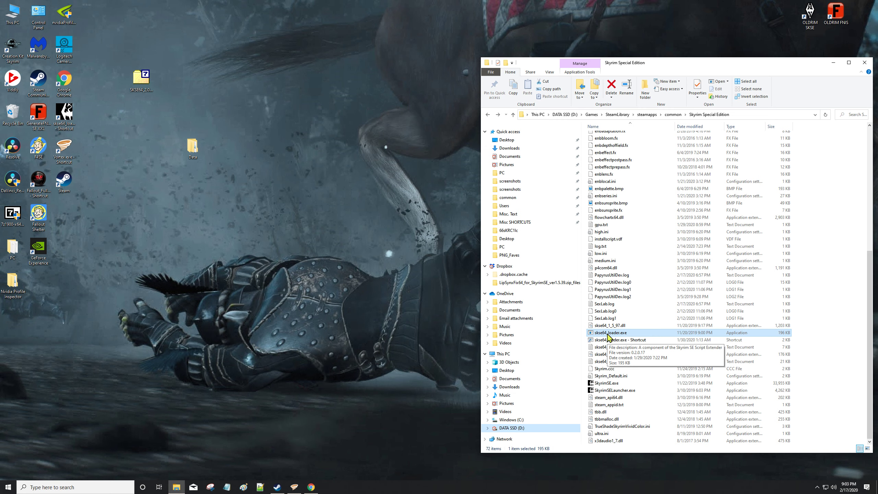
click(65, 116)
double_click(66, 116)
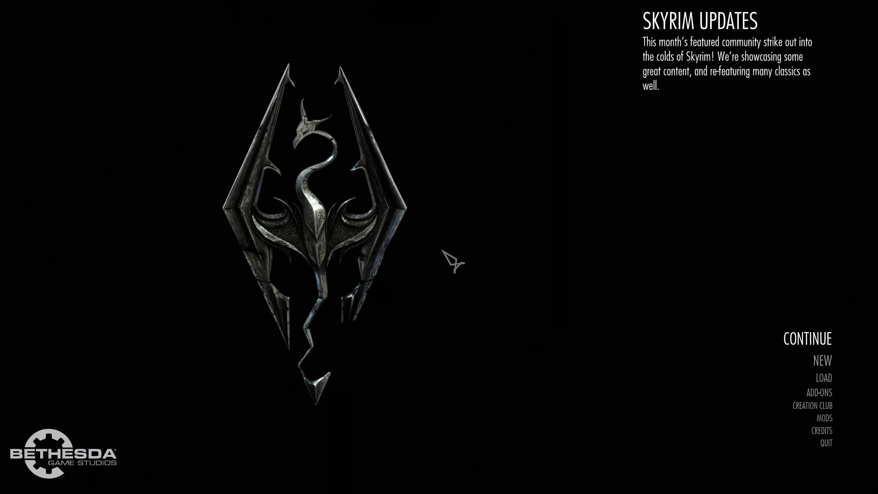
Check the installed SKSE version by running getskseversion in the game's console.
key(grave)
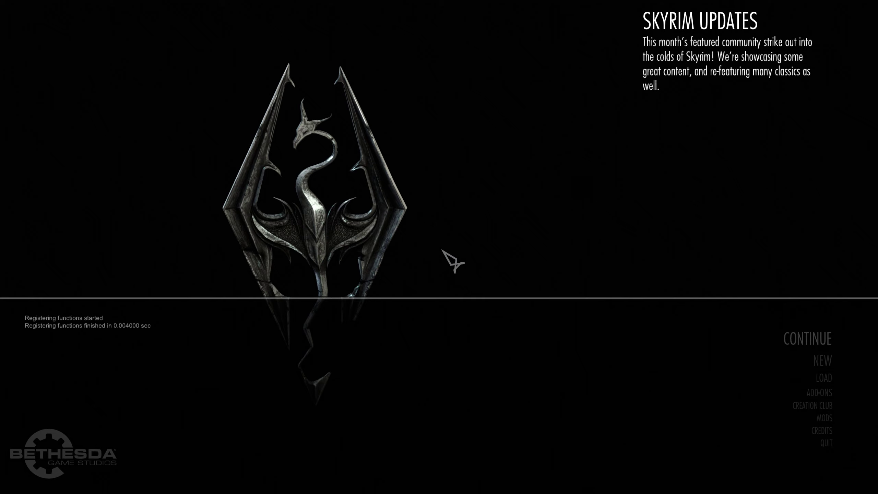
text(getskseversion)
key(Return)
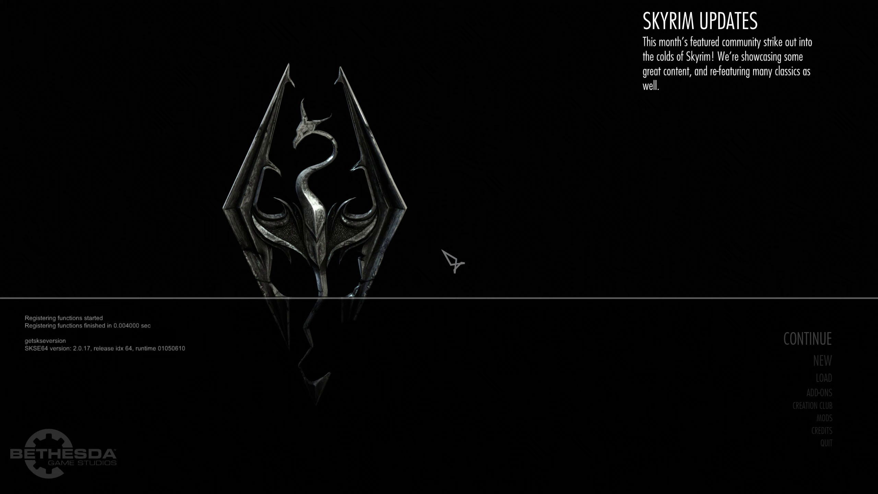